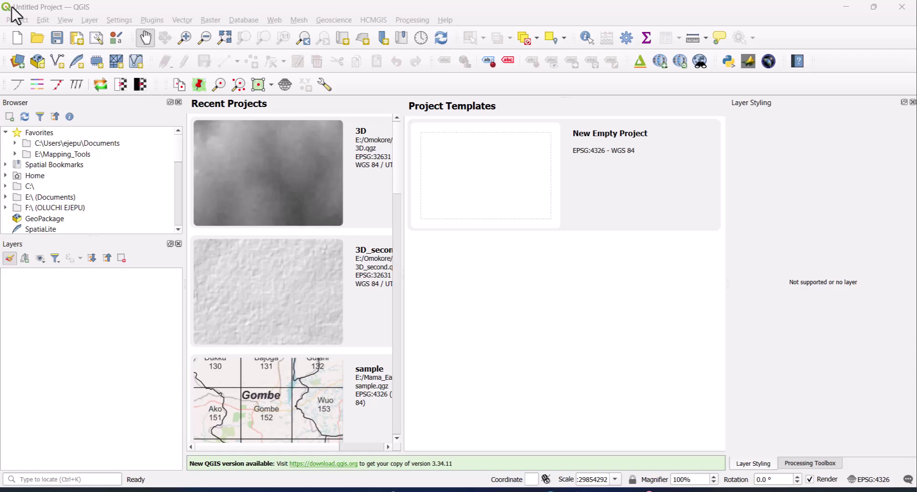
# - In the Plugin Manager, look up the SRTM-Downloader and OpenTopography plugins, then close it
pyautogui.click(154, 22)
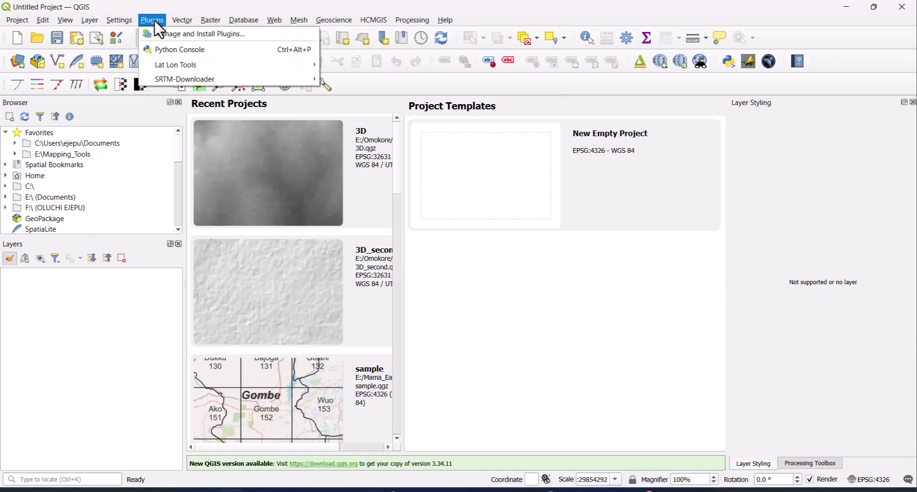
pyautogui.click(180, 43)
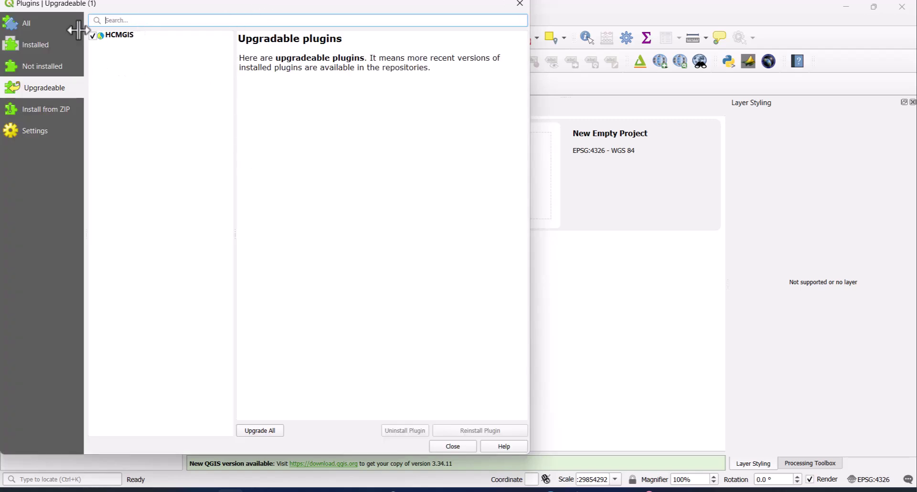
pyautogui.click(33, 23)
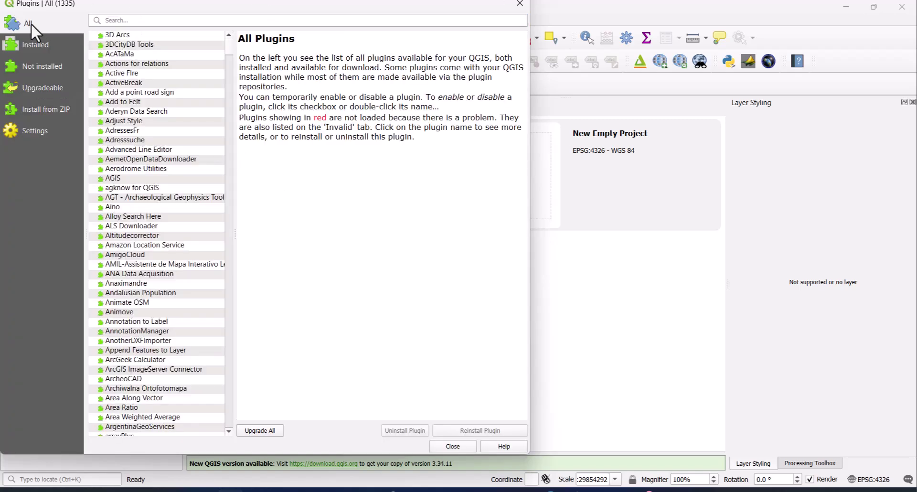
pyautogui.click(112, 20)
pyautogui.write('srtm')
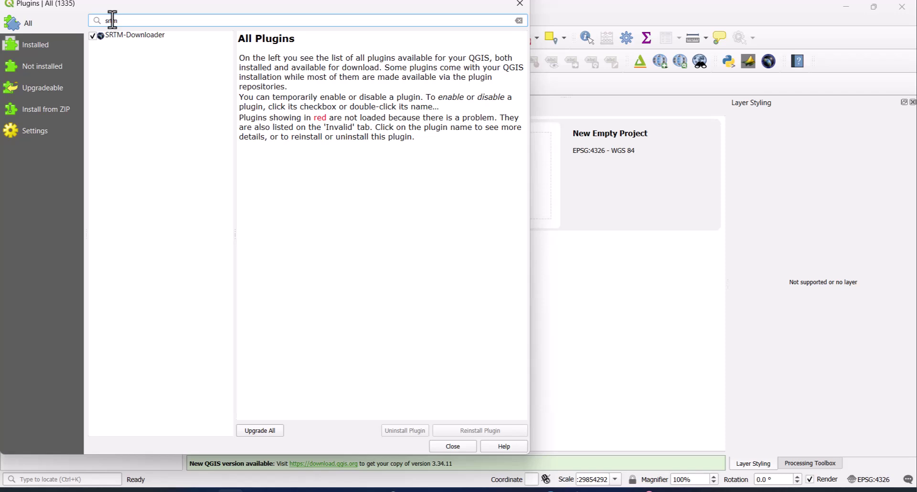
pyautogui.click(155, 36)
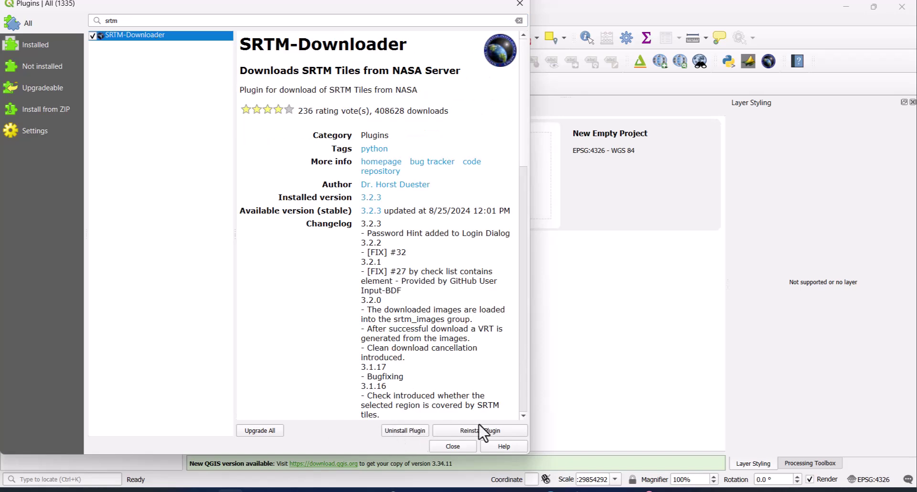
pyautogui.click(128, 20)
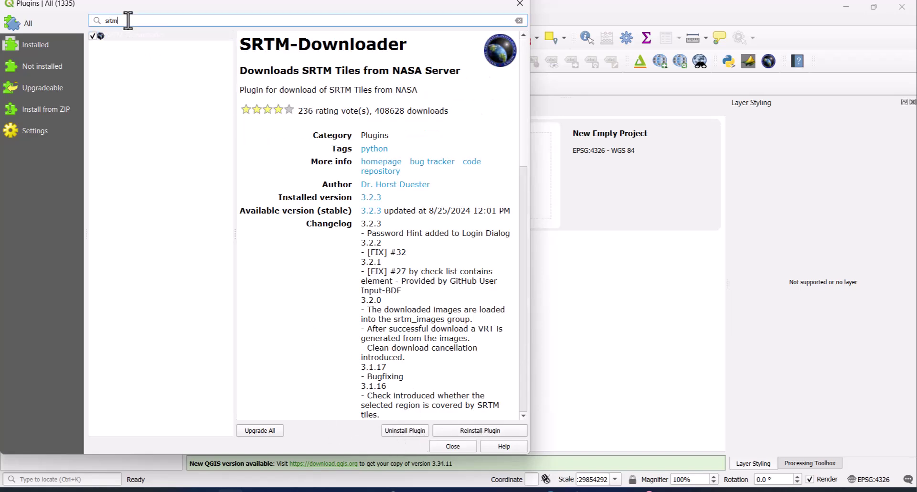
pyautogui.press('BackSpace')
pyautogui.press('BackSpace')
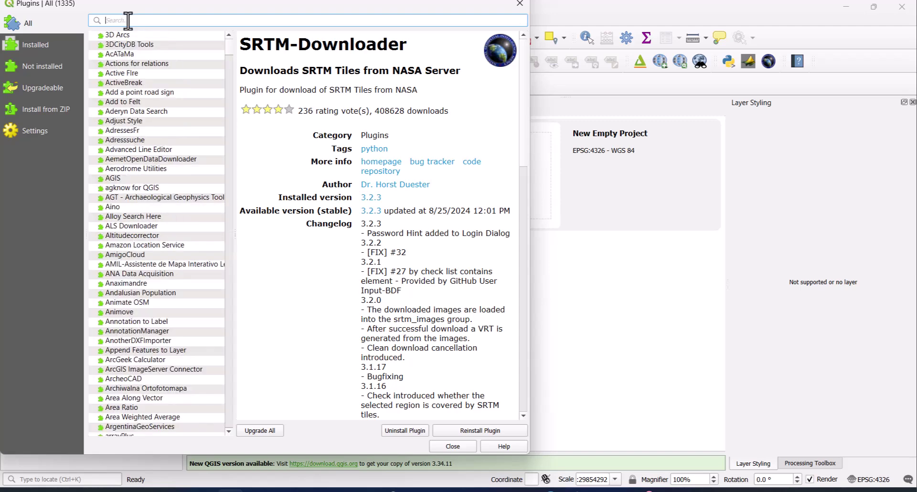
pyautogui.write('open')
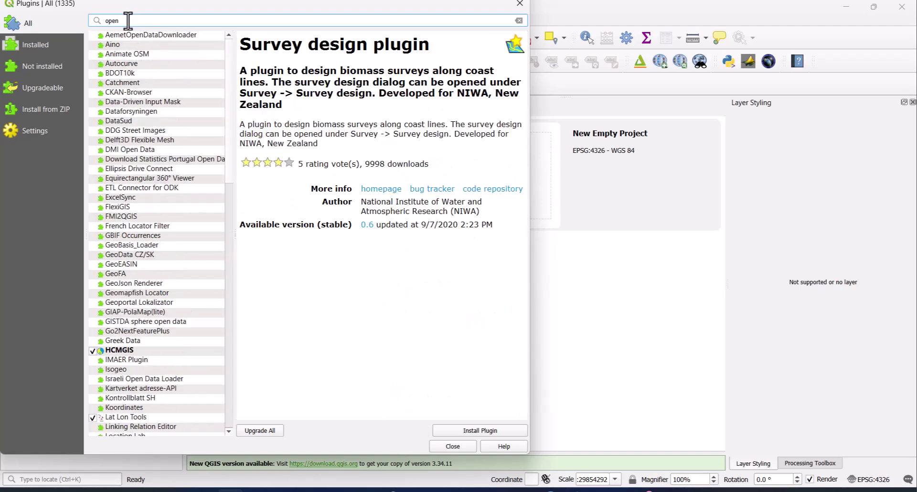
pyautogui.write(' to')
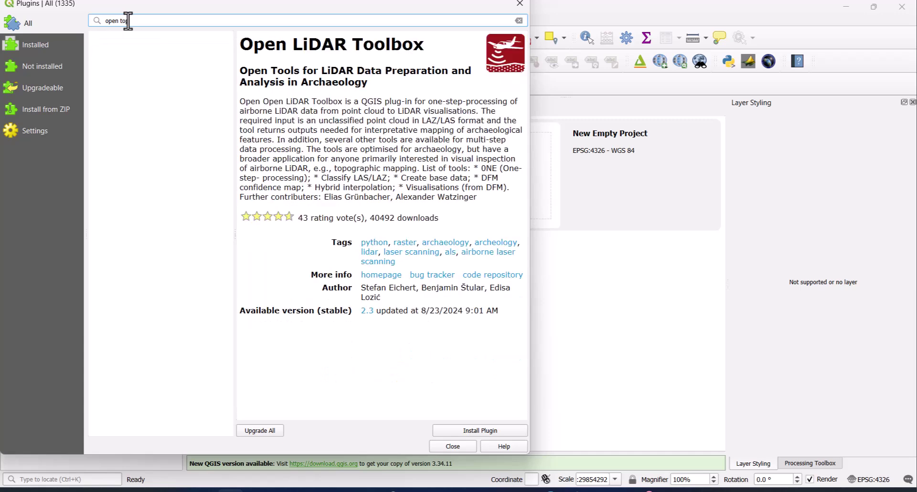
pyautogui.write('p')
pyautogui.hotkey('ctrl', 'a')
pyautogui.press('BackSpace')
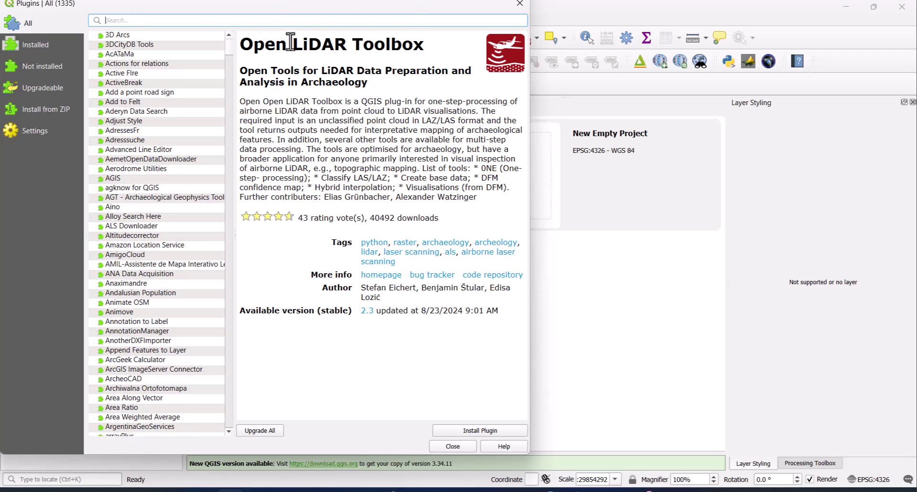
pyautogui.click(520, 6)
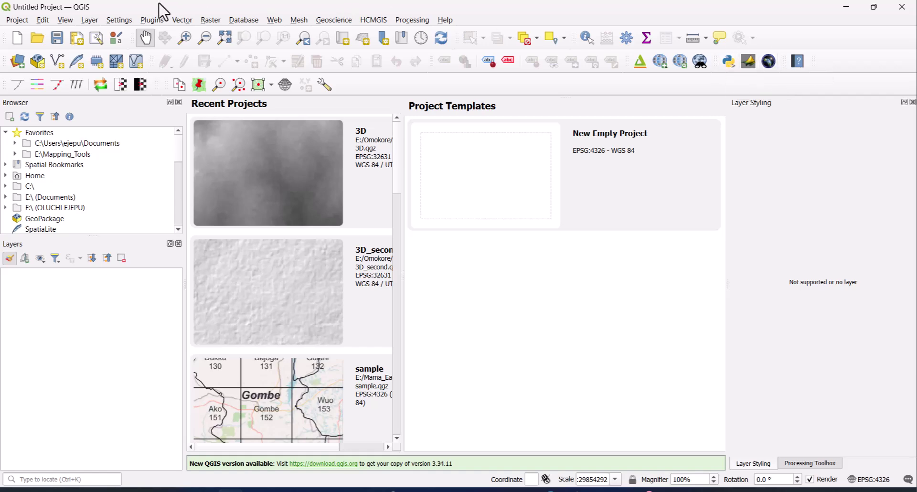
# - Reopen the Plugin Manager and view the OpenTopography DEM Downloader plugin's details
pyautogui.click(145, 20)
pyautogui.click(174, 37)
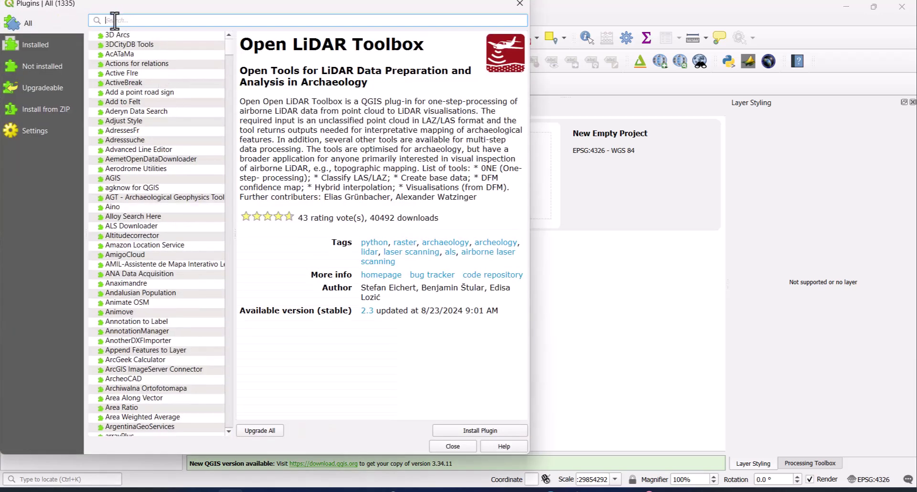
pyautogui.write('t')
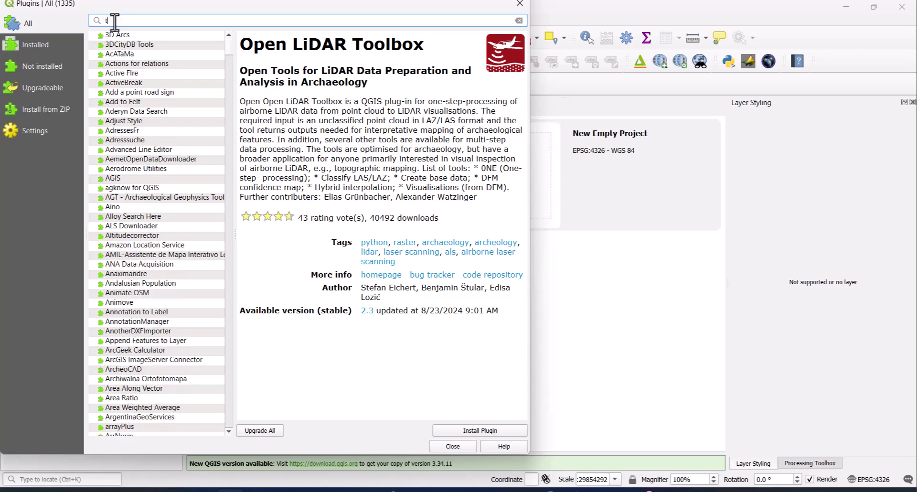
pyautogui.write('opogra')
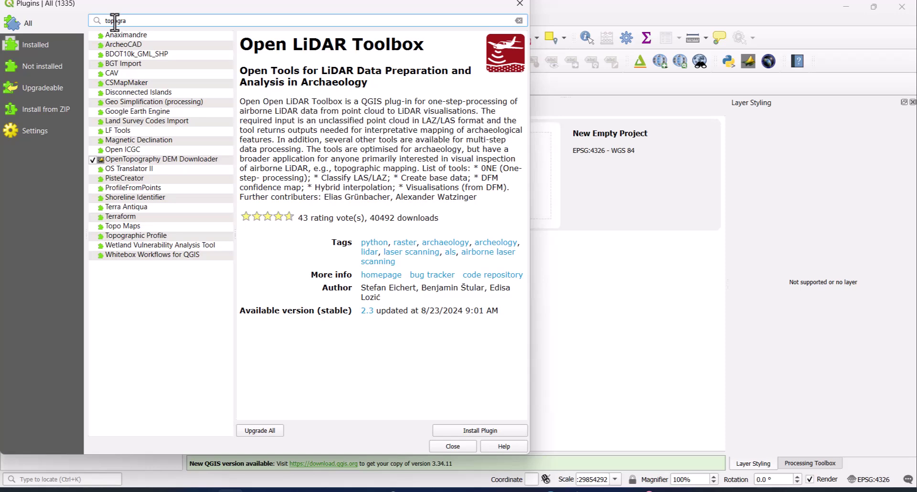
pyautogui.click(24, 44)
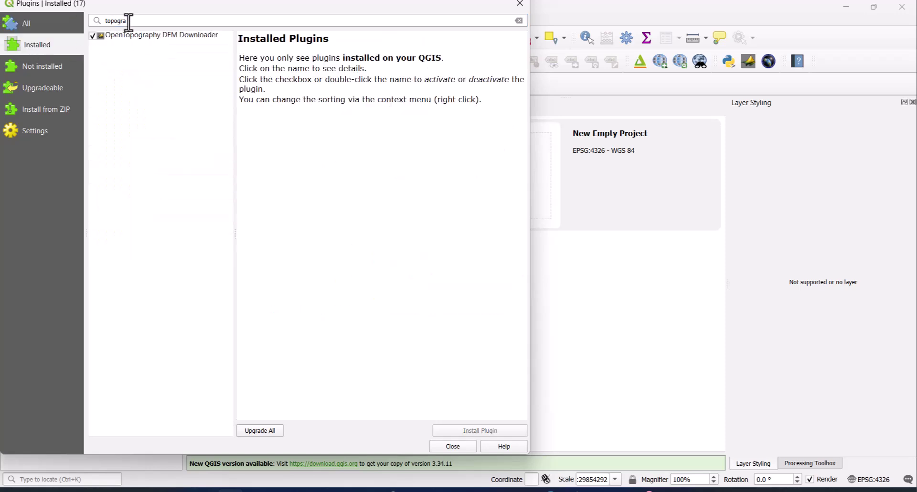
pyautogui.click(42, 22)
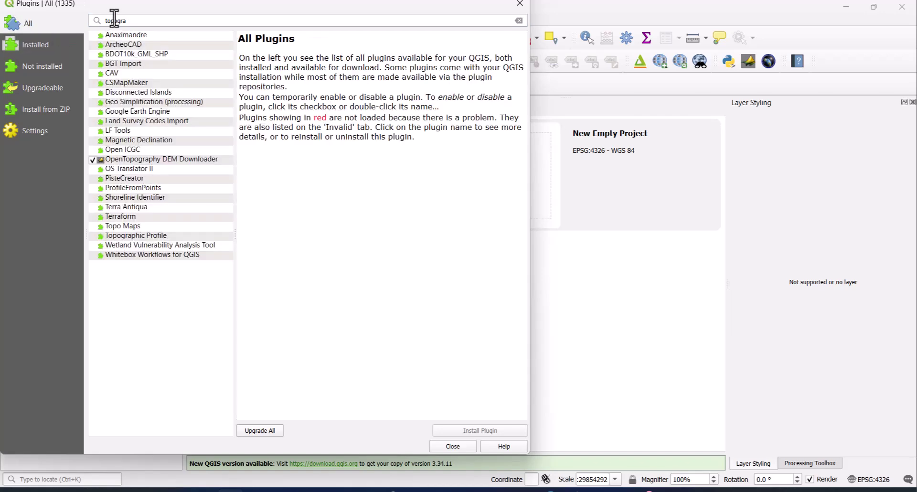
pyautogui.moveTo(131, 22); pyautogui.dragTo(101, 21)
pyautogui.write('ope')
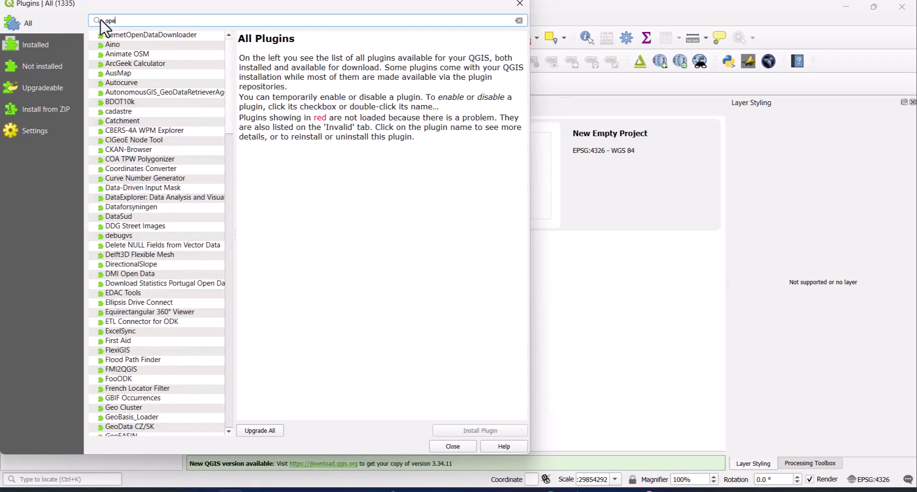
pyautogui.write('nt')
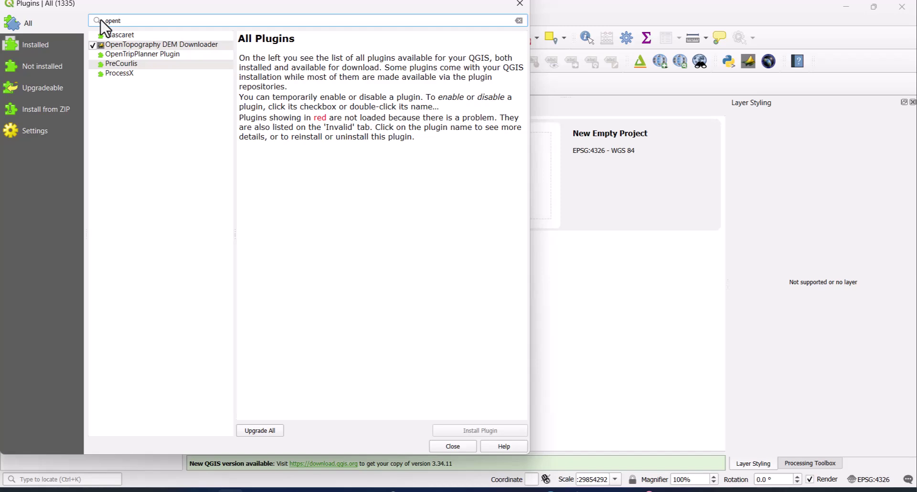
pyautogui.click(180, 44)
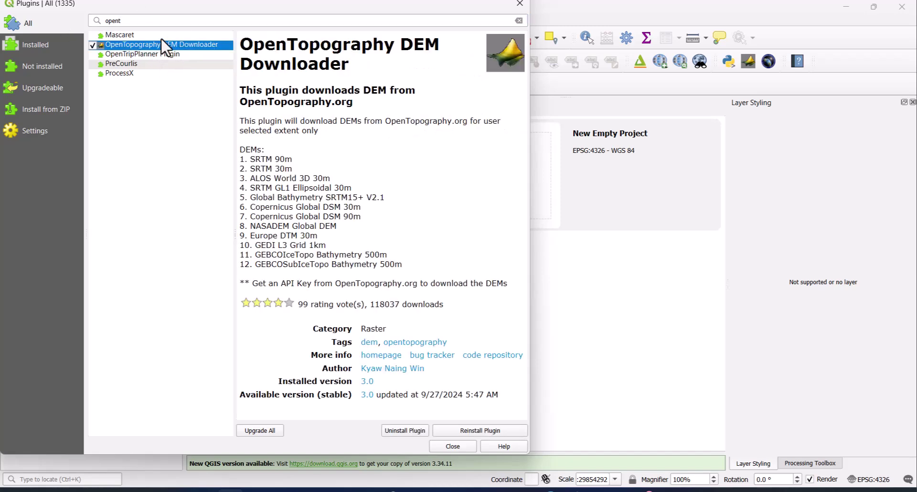
pyautogui.click(136, 24)
pyautogui.press('BackSpace')
pyautogui.press('BackSpace')
pyautogui.press('BackSpace')
pyautogui.press('BackSpace')
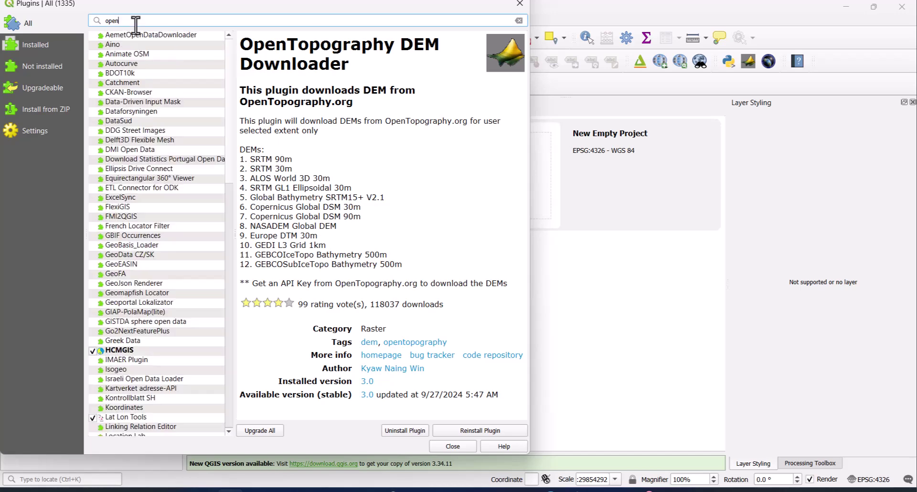
pyautogui.click(520, 4)
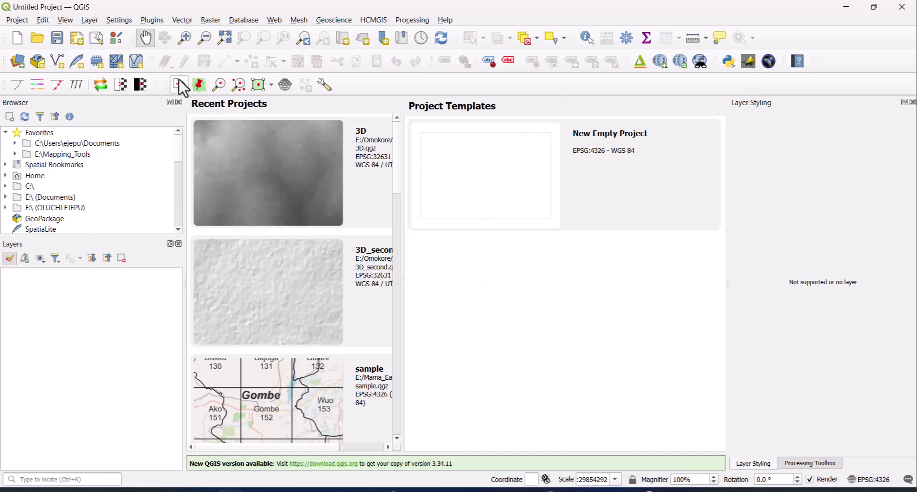
# - Browse for a vector dataset in the E:\Akin\Third\ArcGIS\shapefile folder
pyautogui.click(90, 20)
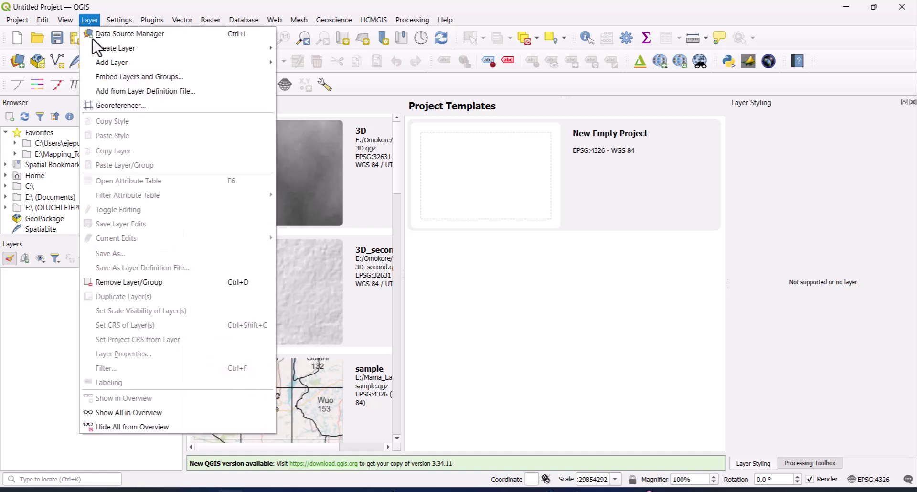
pyautogui.moveTo(229, 47)
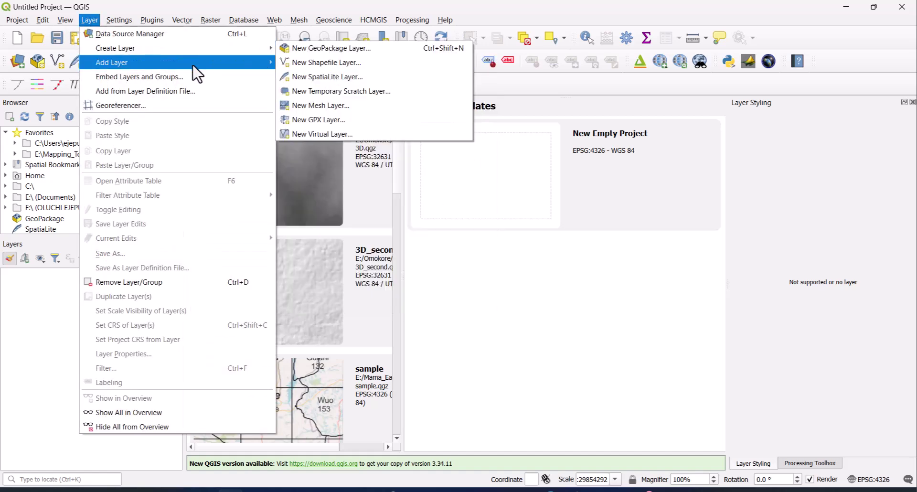
pyautogui.moveTo(237, 62)
pyautogui.press('Escape')
pyautogui.press('Escape')
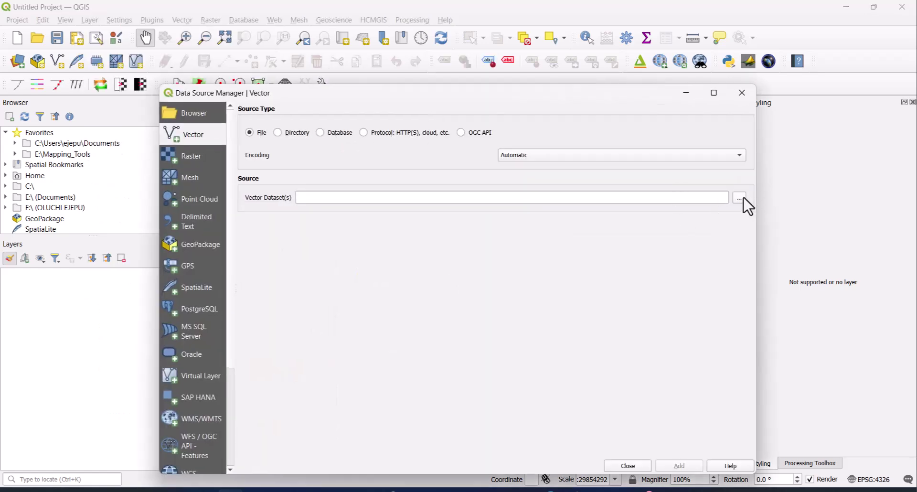
pyautogui.click(739, 198)
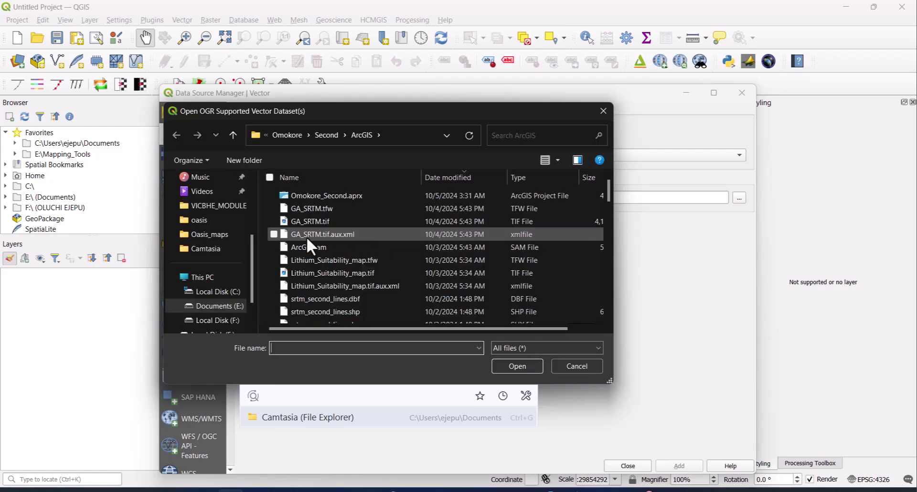
pyautogui.click(289, 135)
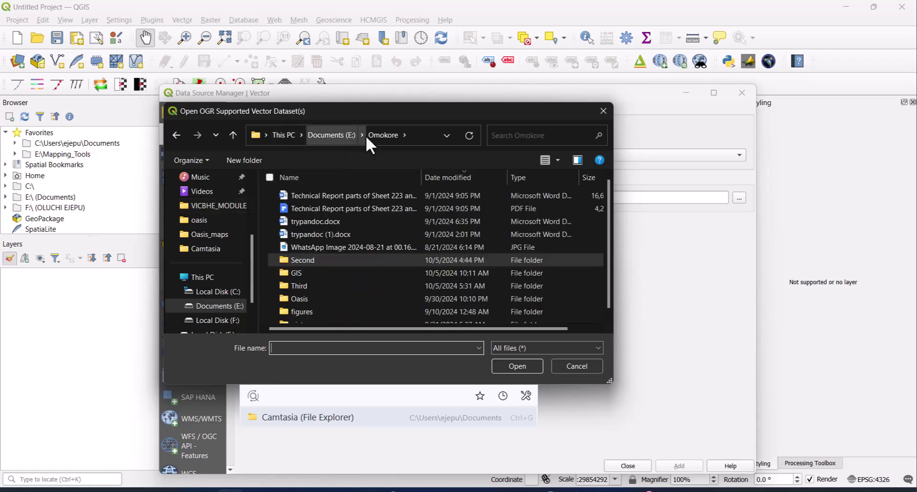
pyautogui.click(334, 134)
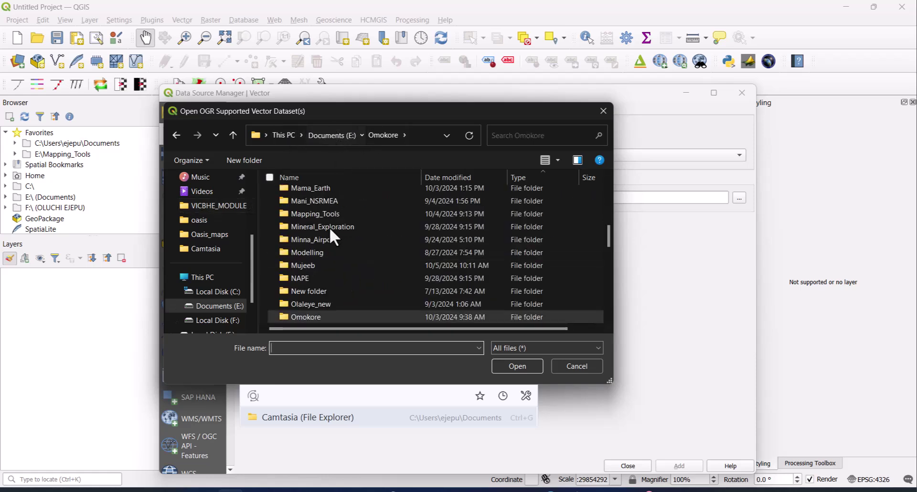
pyautogui.scroll(10, 323, 243)
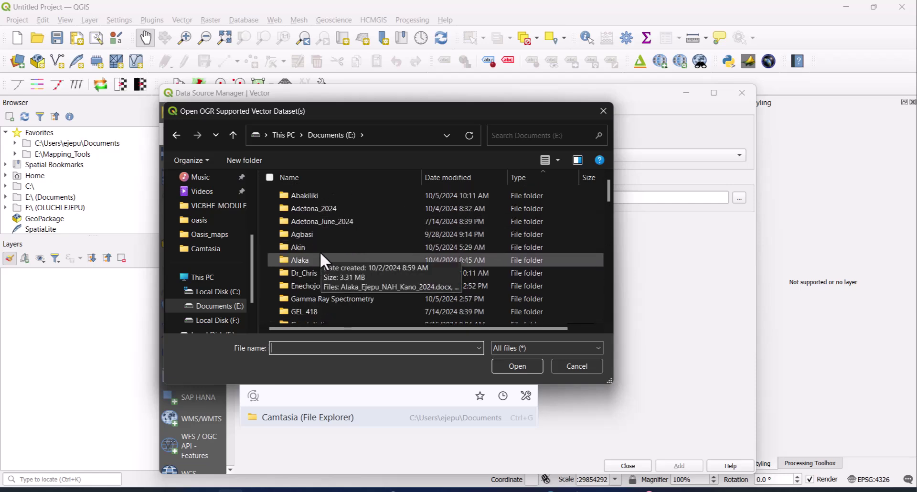
pyautogui.click(320, 245)
pyautogui.doubleClick(320, 246)
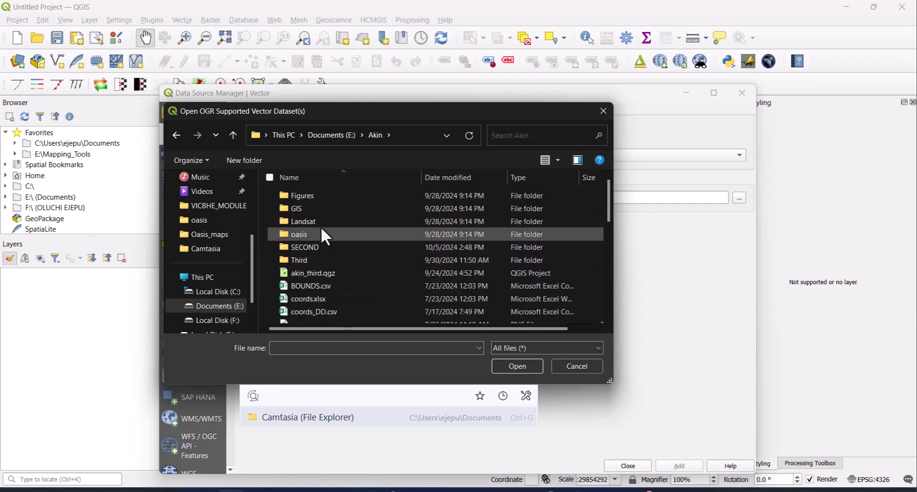
pyautogui.doubleClick(316, 260)
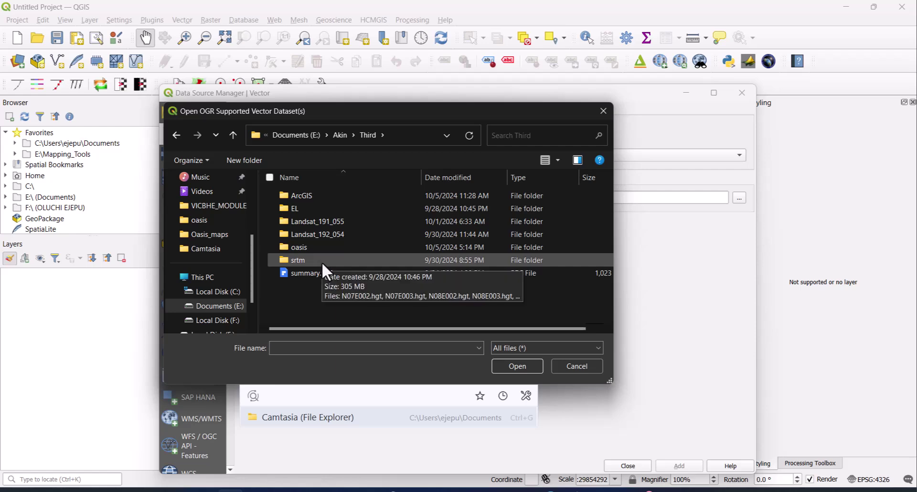
pyautogui.doubleClick(320, 194)
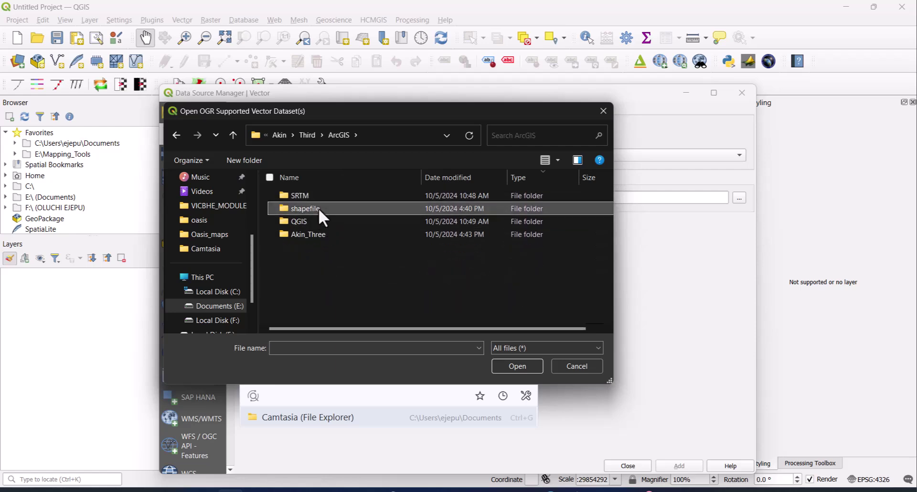
pyautogui.doubleClick(305, 208)
# - Sort the folder by type, choose summary.shp and add it to the project
pyautogui.scroll(-3, 319, 247)
pyautogui.scroll(-5, 318, 246)
pyautogui.scroll(-2, 318, 247)
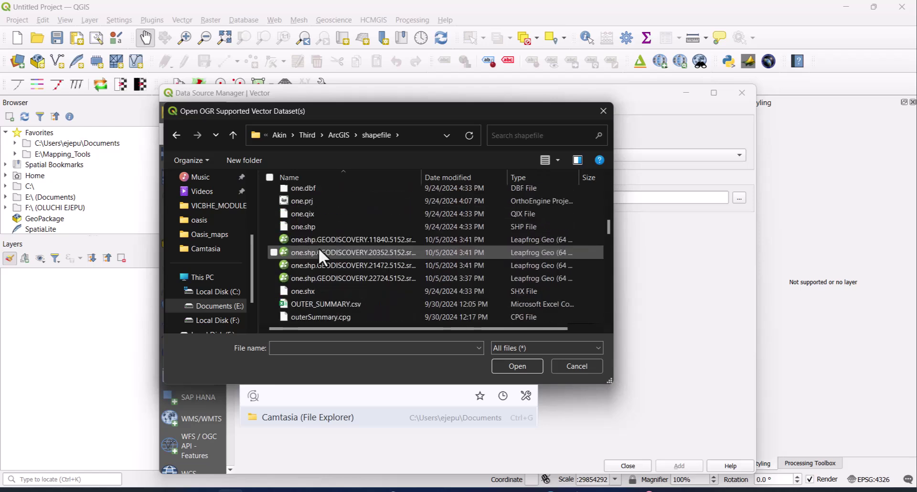
pyautogui.click(523, 177)
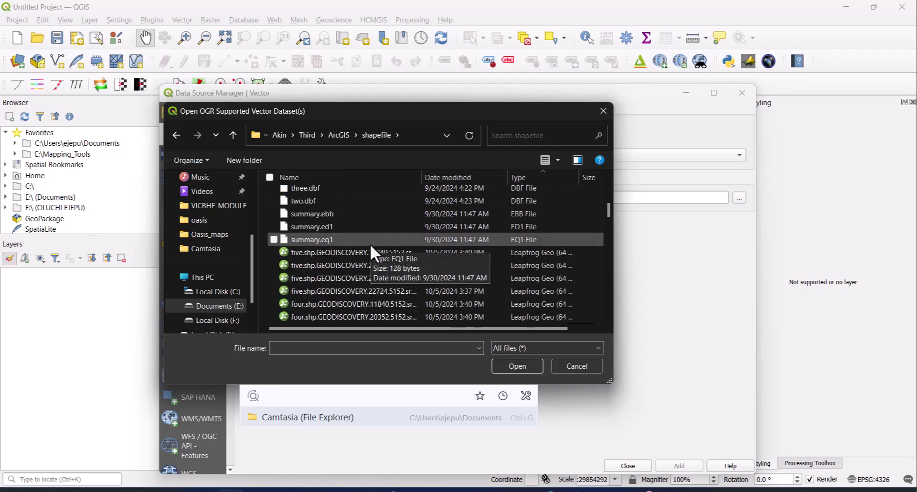
pyautogui.scroll(2, 340, 242)
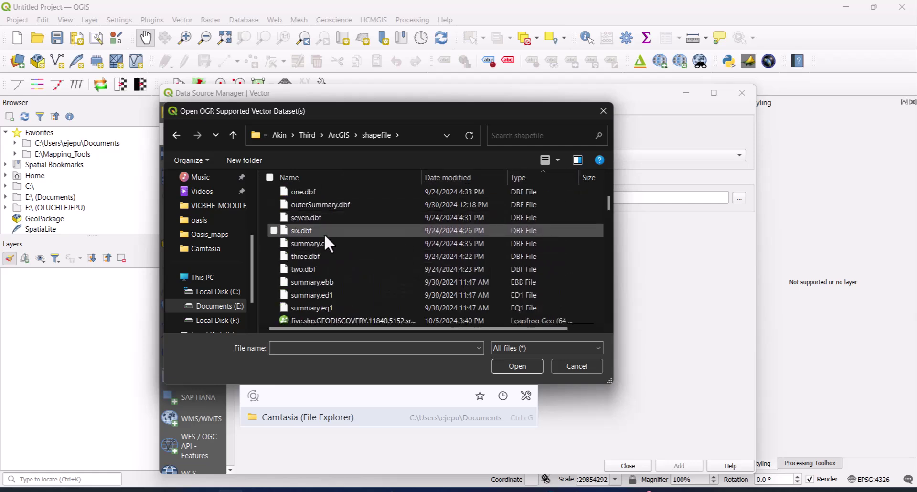
pyautogui.scroll(1, 327, 232)
pyautogui.scroll(3, 327, 231)
pyautogui.scroll(-6, 326, 232)
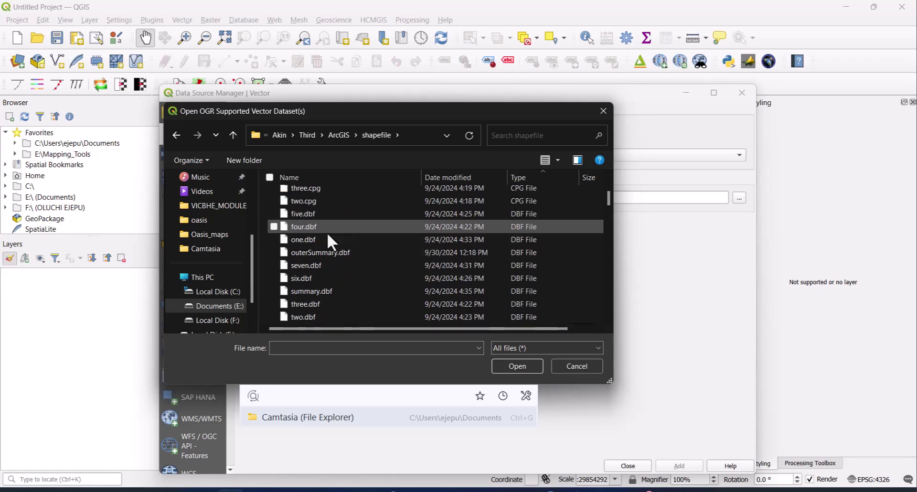
pyautogui.scroll(-10, 327, 232)
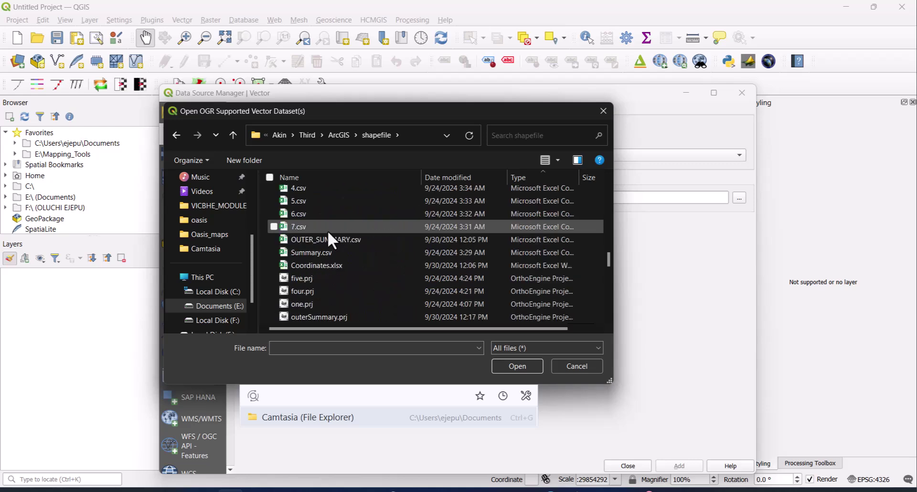
pyautogui.scroll(-6, 327, 230)
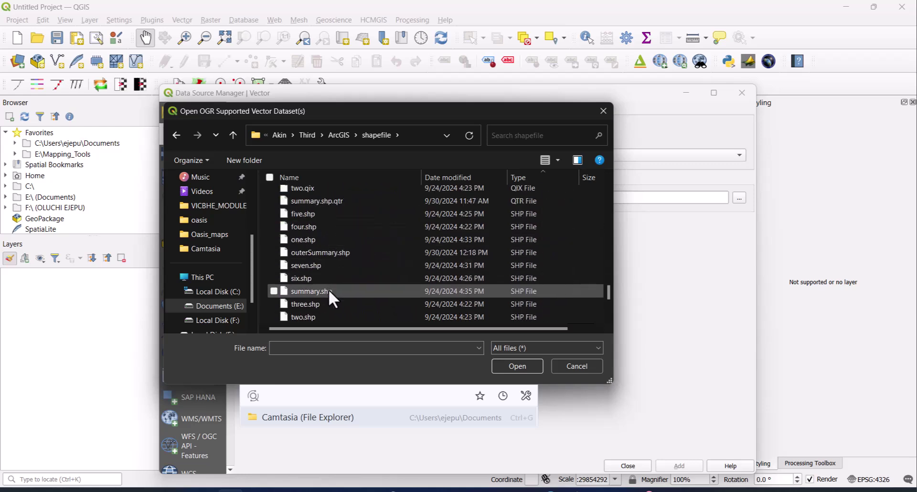
pyautogui.click(328, 290)
pyautogui.click(513, 366)
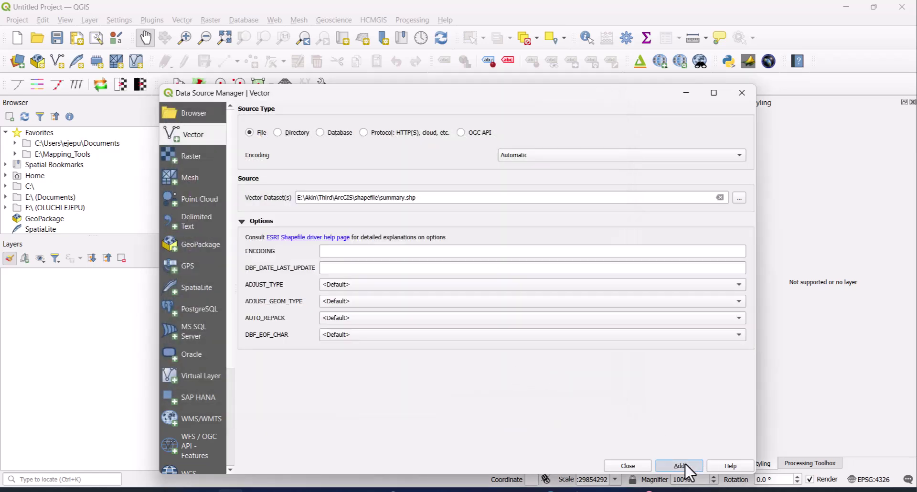
pyautogui.click(679, 466)
# - Close the Data Source Manager and launch the SRTM-Downloader 3.2.3 plugin from the toolbar
pyautogui.click(621, 465)
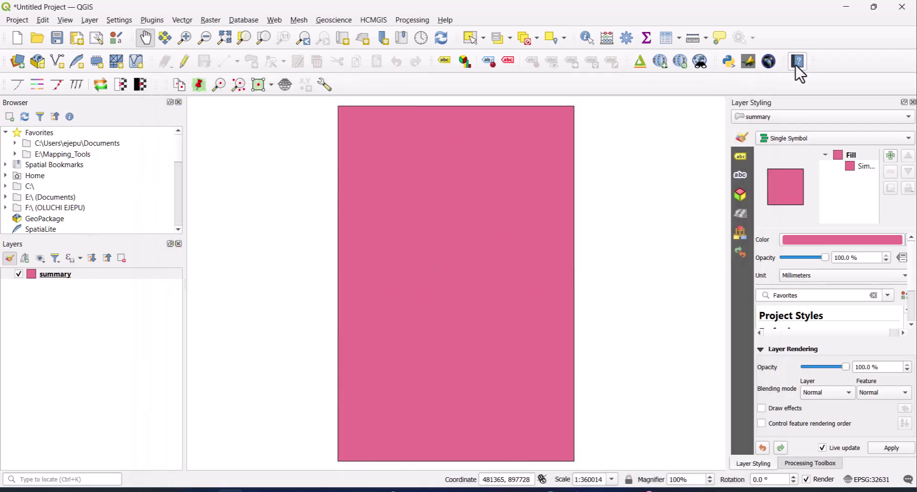
pyautogui.click(769, 61)
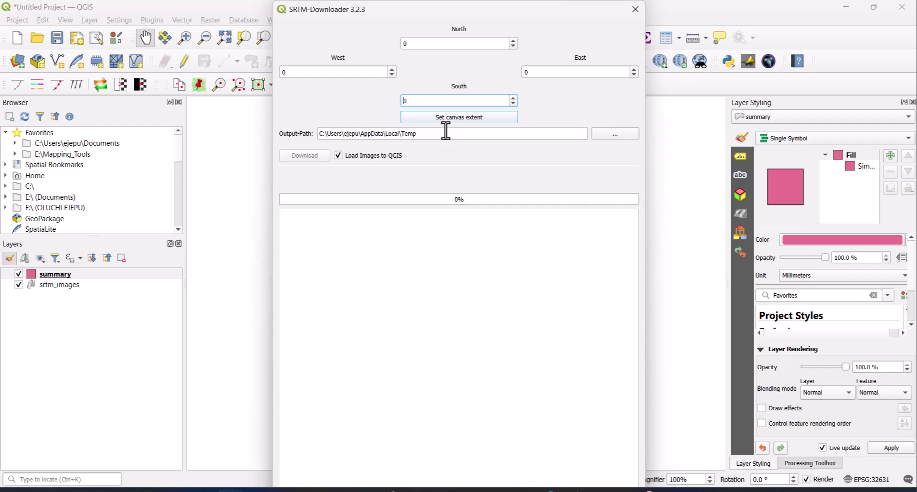
# - Use the canvas extent (N 9, S 7, W 2, E 4) and output folder E:/Akin/Third/srtm
pyautogui.click(466, 128)
pyautogui.click(616, 138)
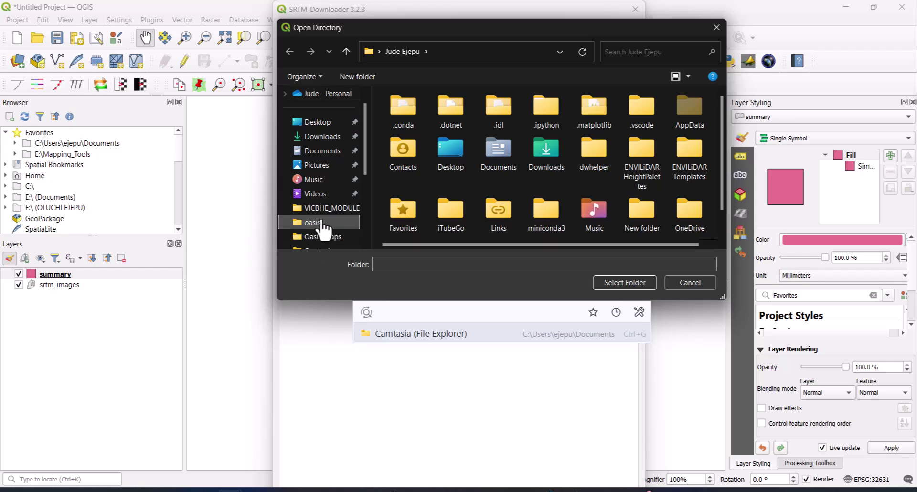
pyautogui.click(314, 222)
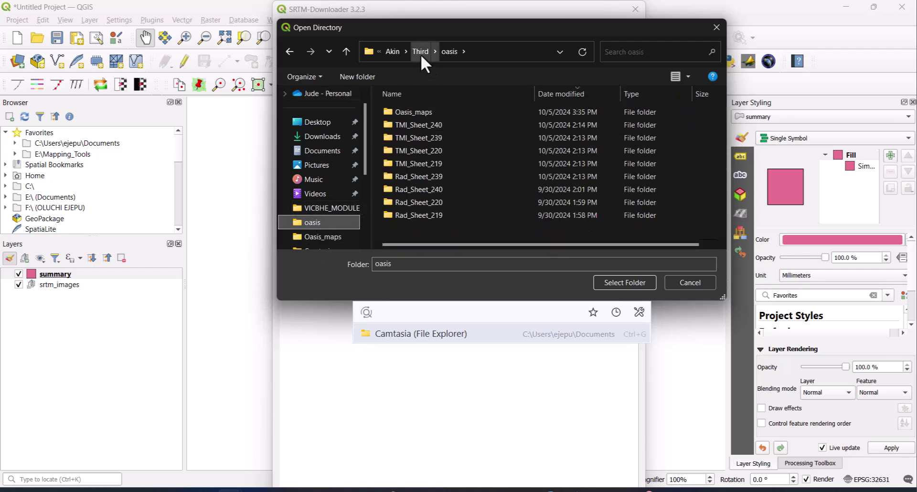
pyautogui.click(420, 51)
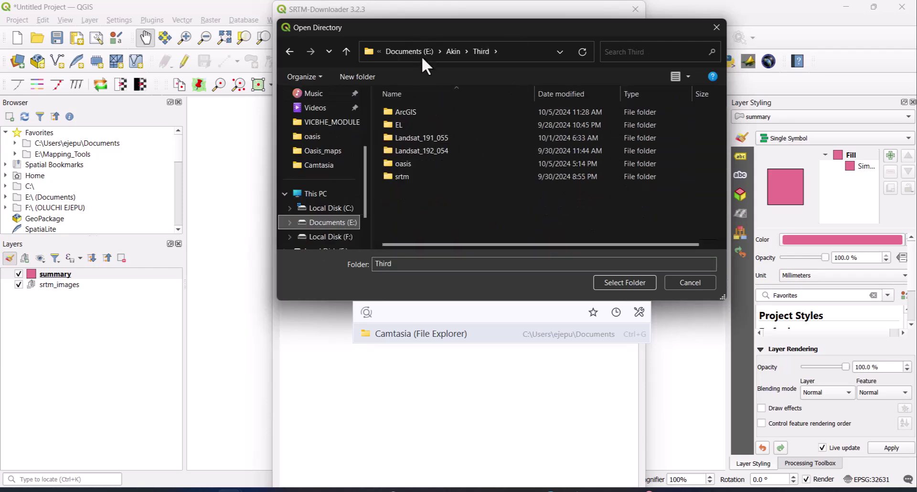
pyautogui.click(412, 177)
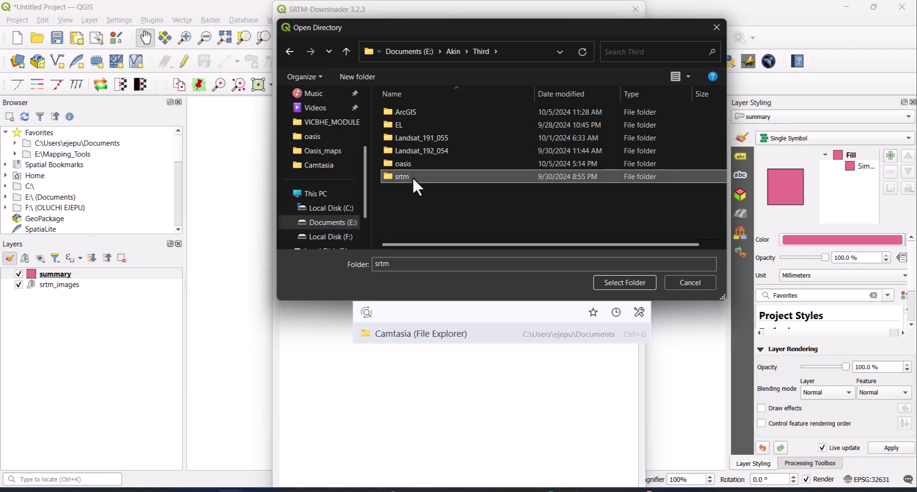
pyautogui.doubleClick(412, 177)
pyautogui.click(620, 282)
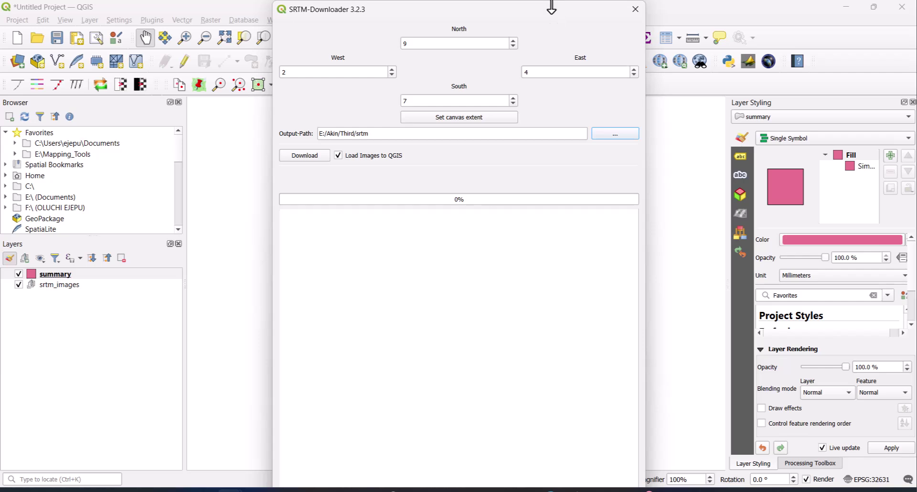
pyautogui.moveTo(551, 6); pyautogui.dragTo(561, 36)
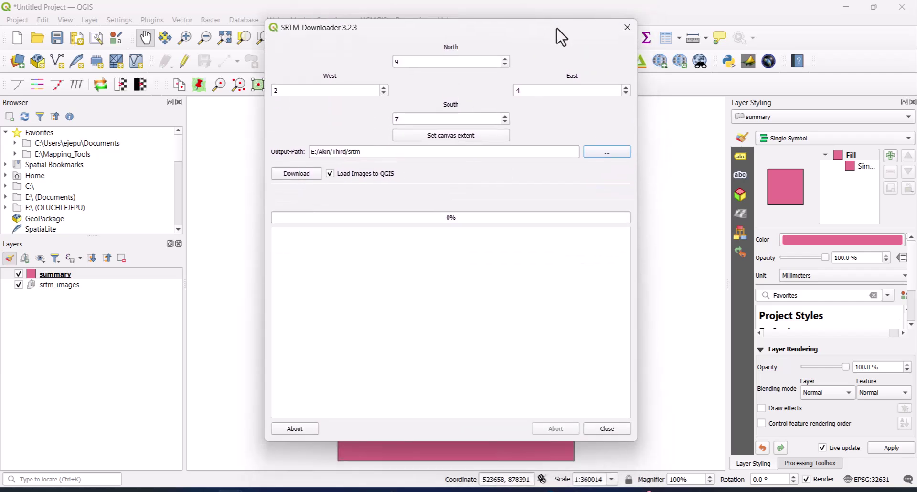
# - Download the four SRTM tiles after submitting the Earthdata login, then dismiss the completion message
pyautogui.click(295, 174)
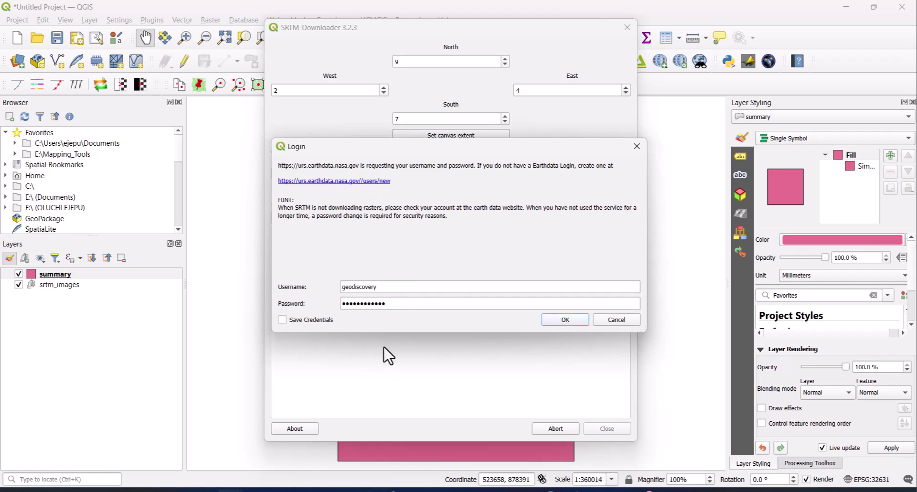
pyautogui.click(567, 320)
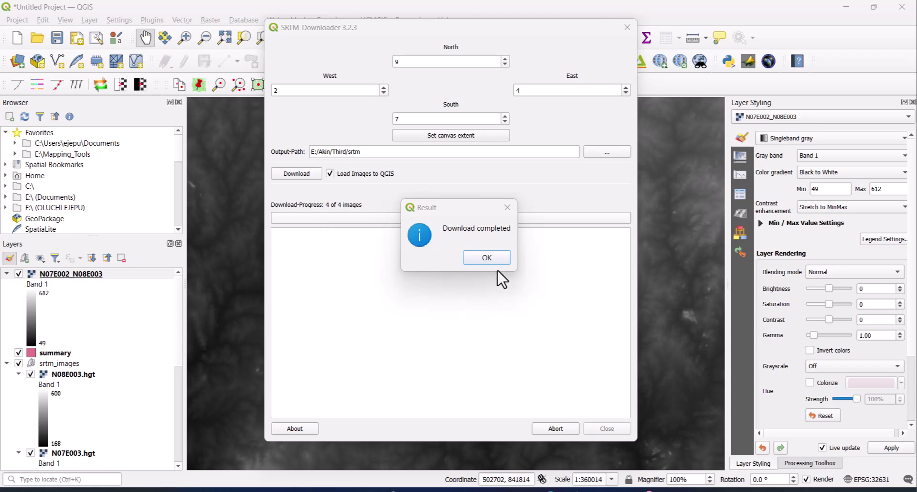
pyautogui.click(487, 259)
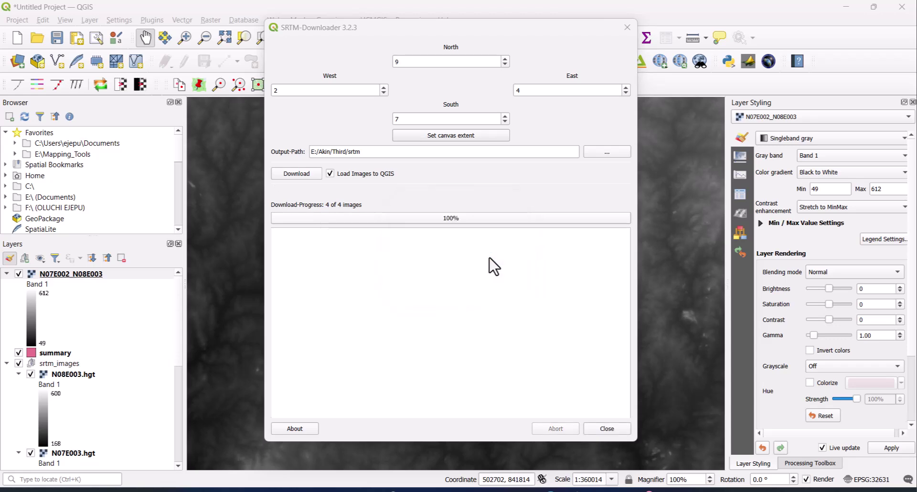
# - Close the downloader, collapse the layer groups and place N07E002_N08E003 below srtm_images
pyautogui.click(613, 430)
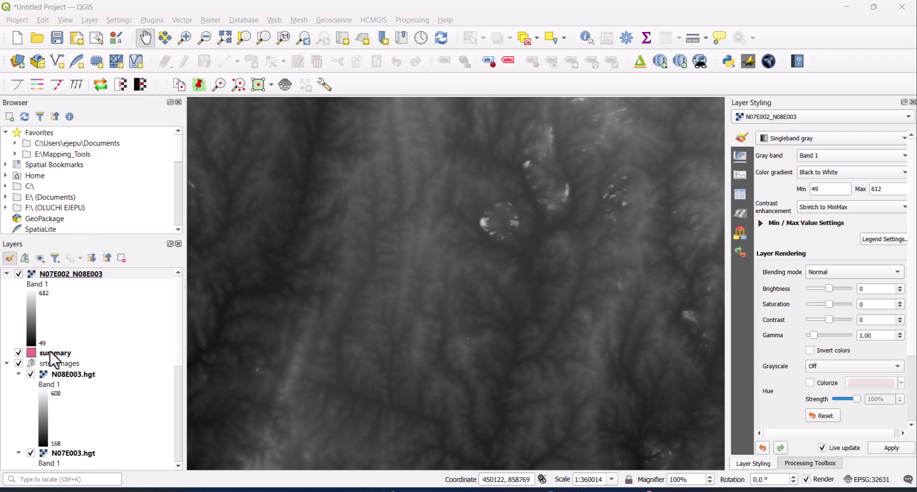
pyautogui.click(7, 274)
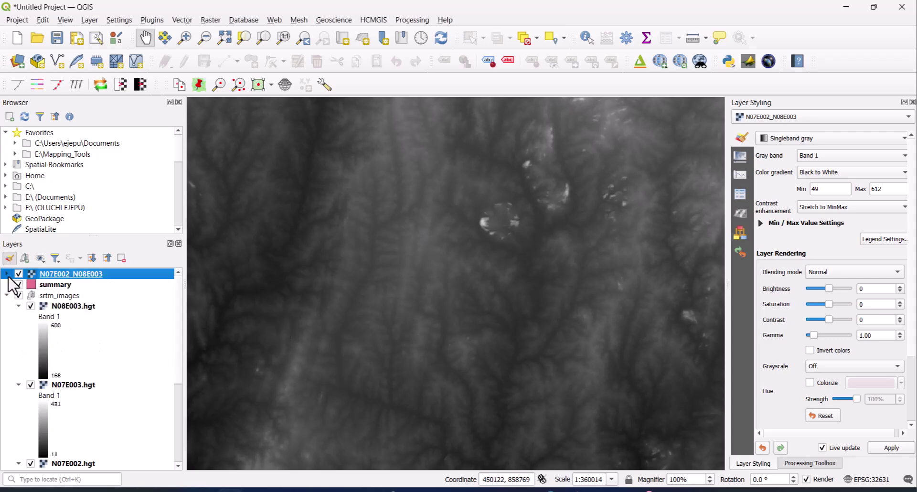
pyautogui.click(6, 295)
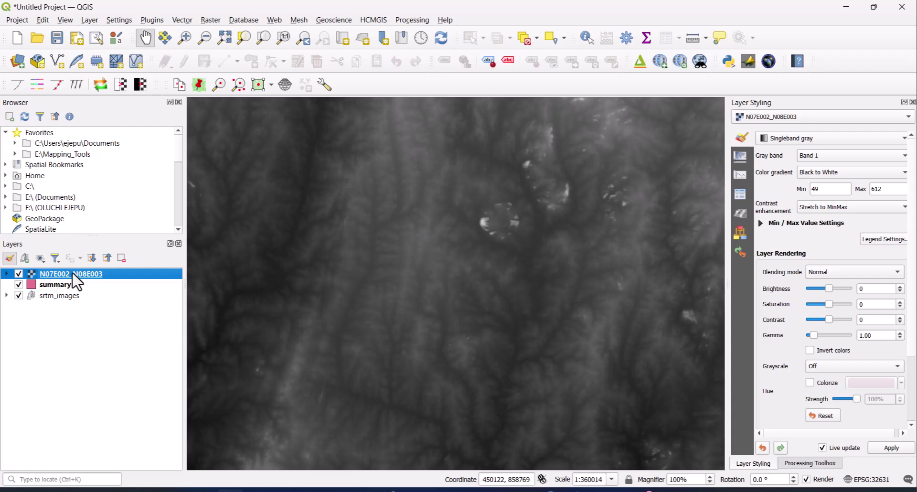
pyautogui.moveTo(73, 274); pyautogui.dragTo(64, 314)
pyautogui.scroll(-2, 480, 257)
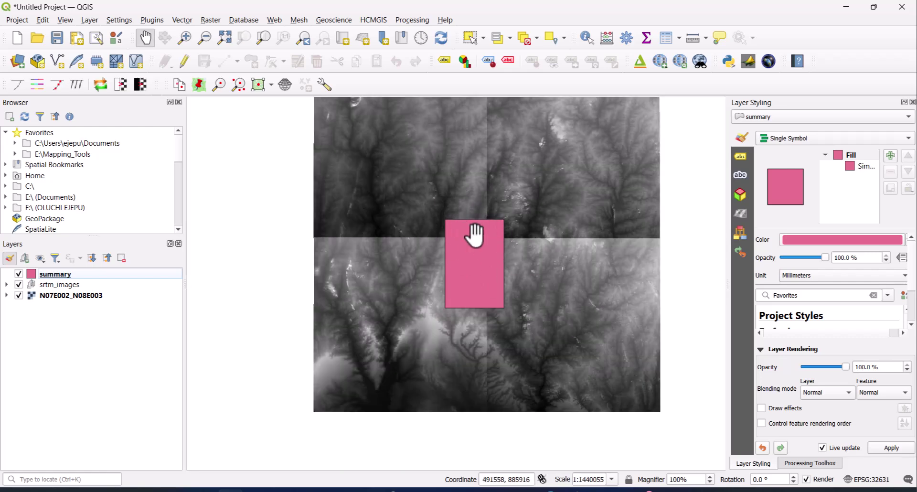
pyautogui.scroll(-1, 465, 237)
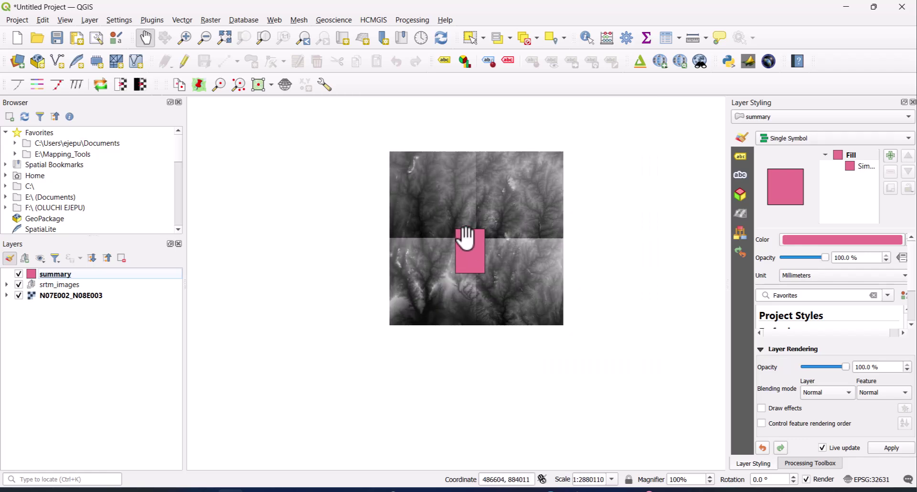
pyautogui.scroll(1, 488, 206)
pyautogui.moveTo(491, 201); pyautogui.dragTo(489, 233)
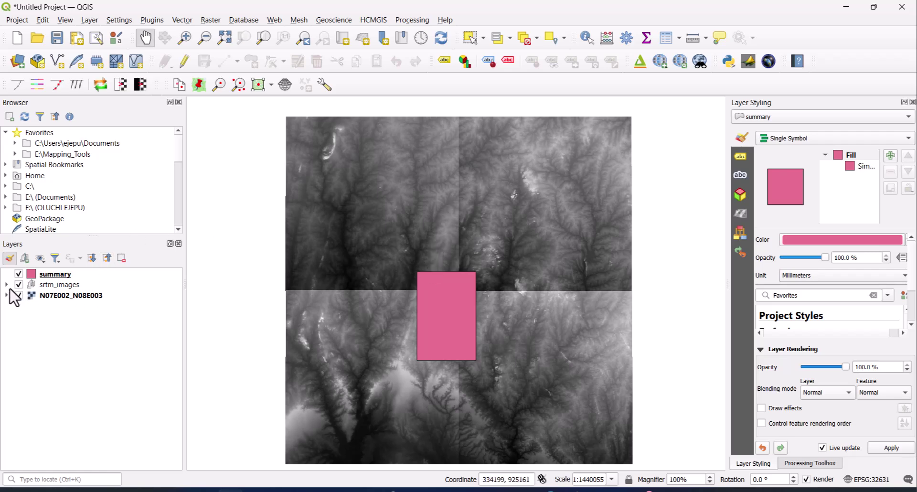
# - Expand and collapse srtm_images, then toggle the N07E002_N08E003 mosaic off and on
pyautogui.click(7, 285)
pyautogui.click(6, 286)
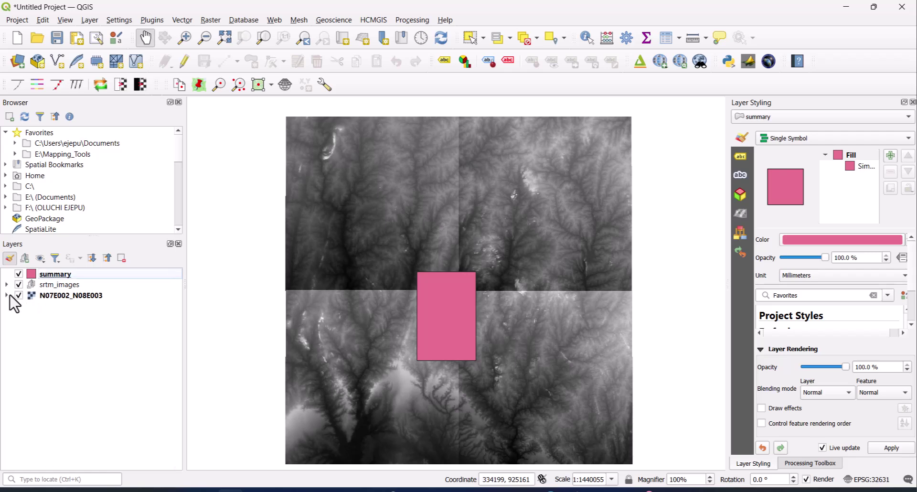
pyautogui.click(19, 296)
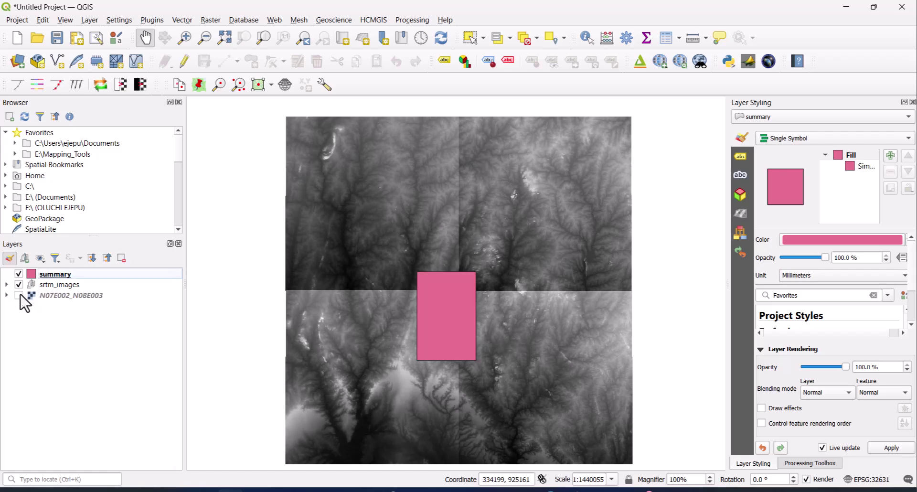
pyautogui.click(18, 295)
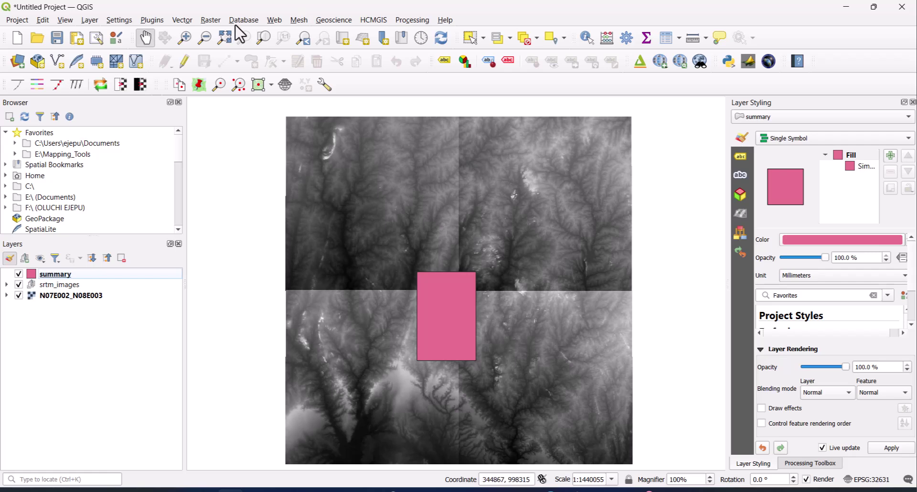
# - Open Raster > Miscellaneous > Merge
pyautogui.click(210, 20)
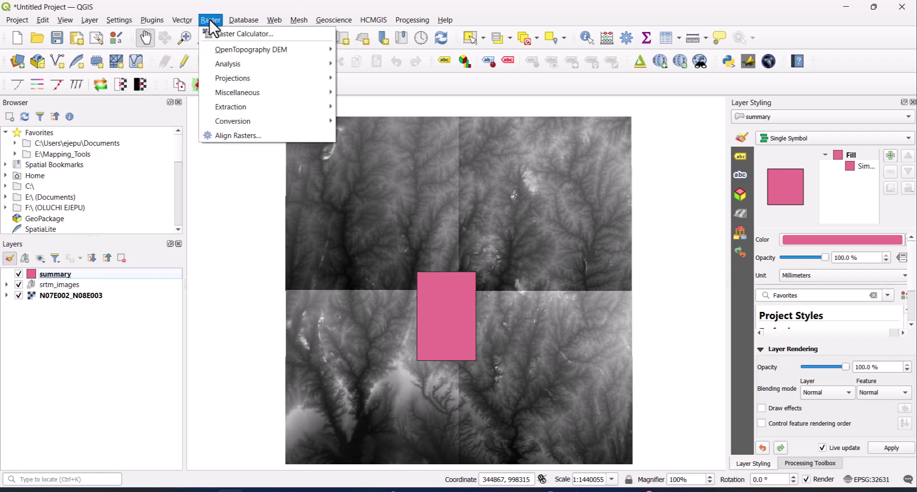
pyautogui.moveTo(215, 109)
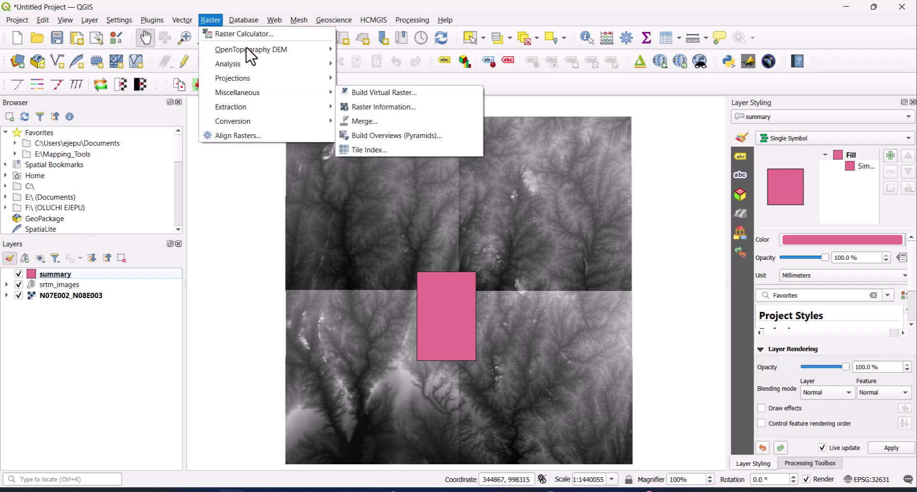
pyautogui.moveTo(239, 62)
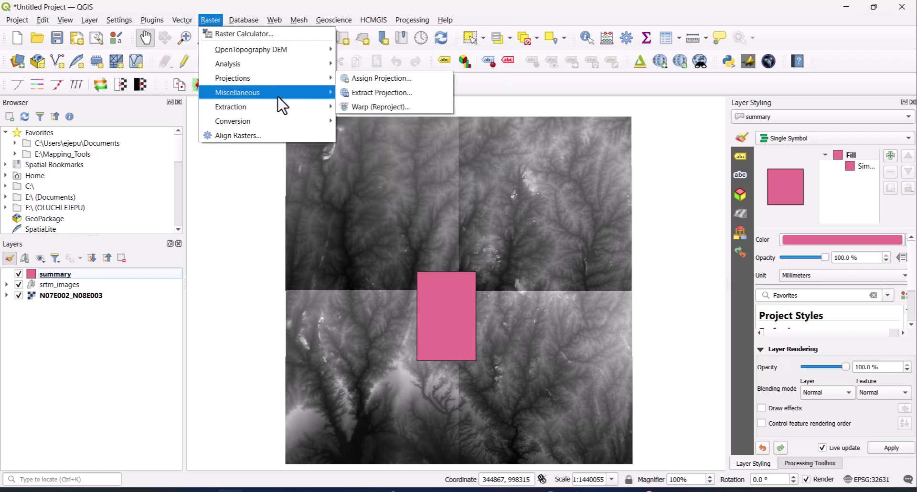
pyautogui.moveTo(280, 107)
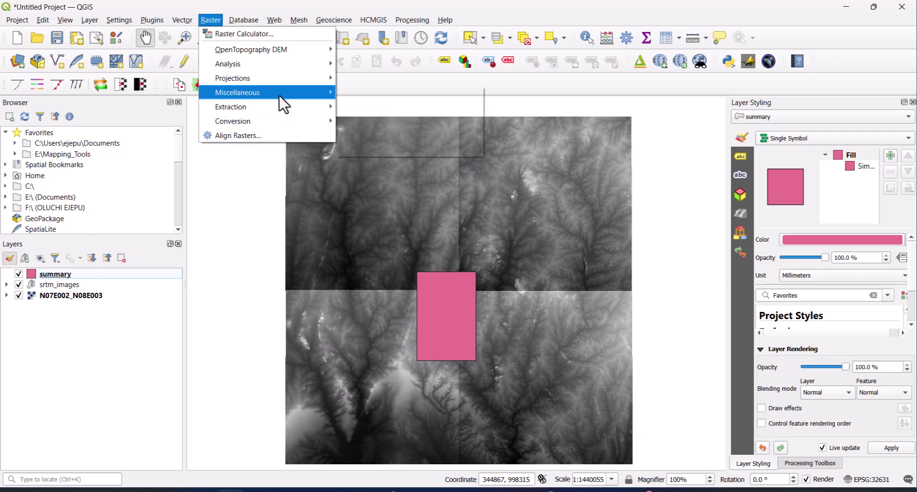
pyautogui.click(392, 122)
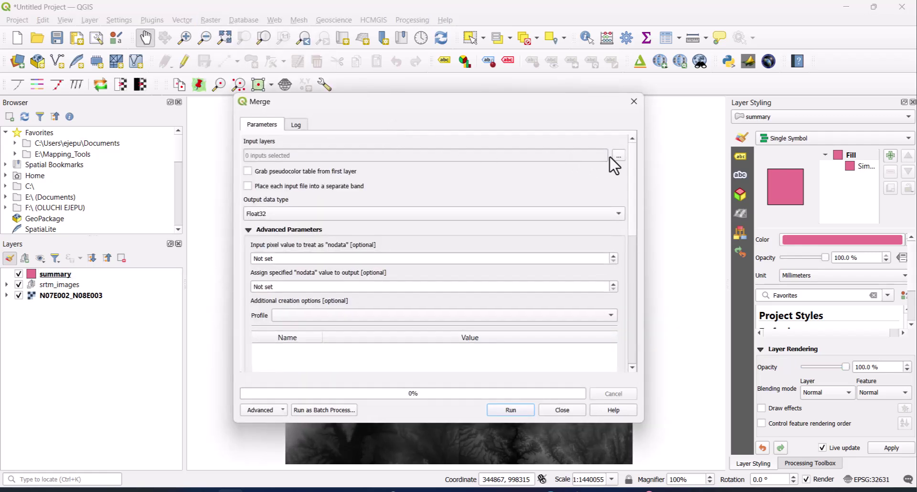
# - Merge the four .hgt tiles, including N08E002.hgt, into a temporary output and run it
pyautogui.click(618, 155)
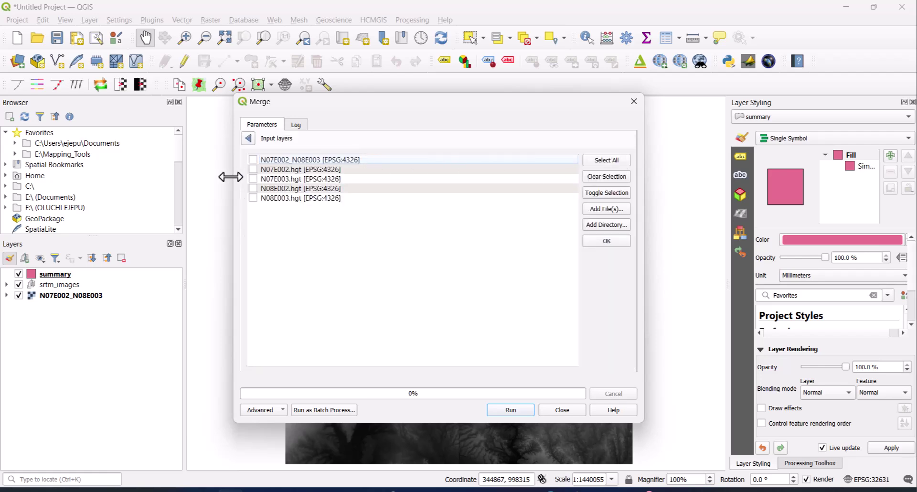
pyautogui.click(253, 189)
pyautogui.click(602, 242)
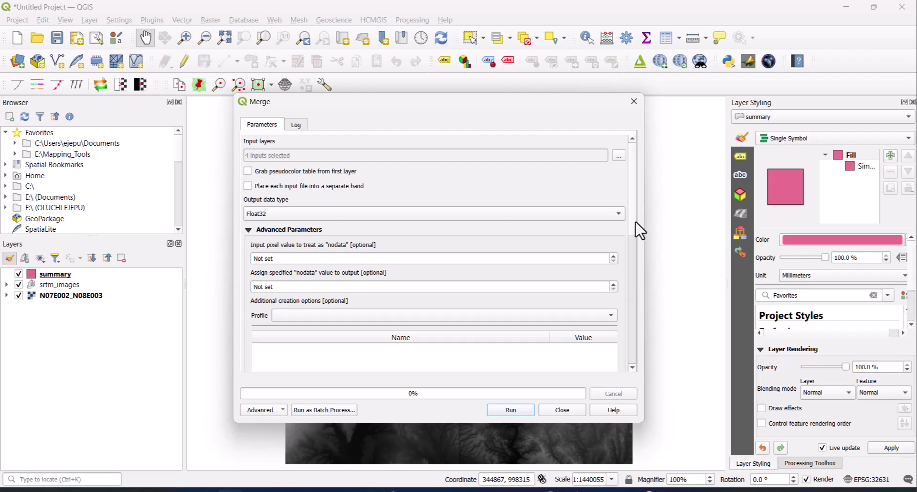
pyautogui.moveTo(634, 225); pyautogui.dragTo(637, 352)
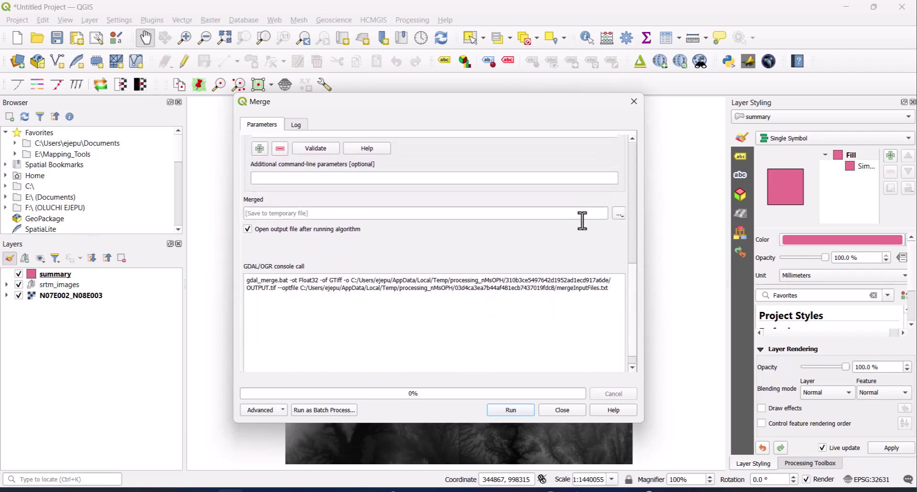
pyautogui.click(618, 214)
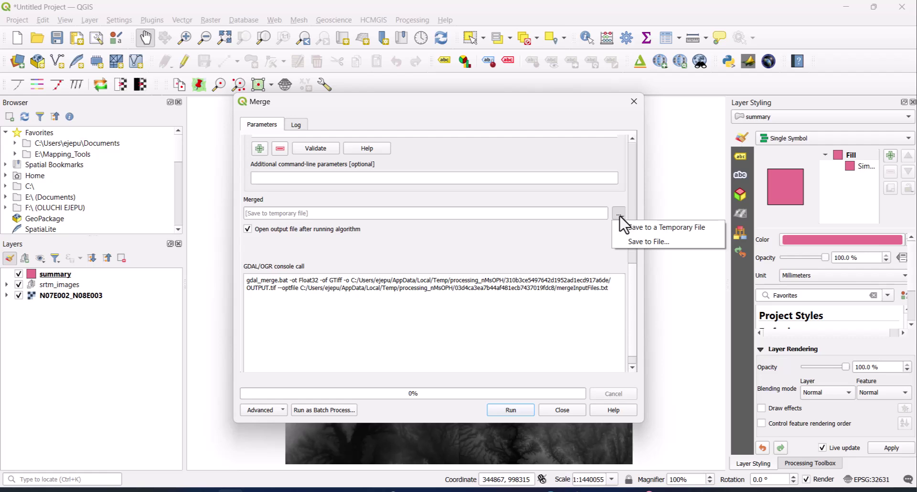
pyautogui.click(617, 216)
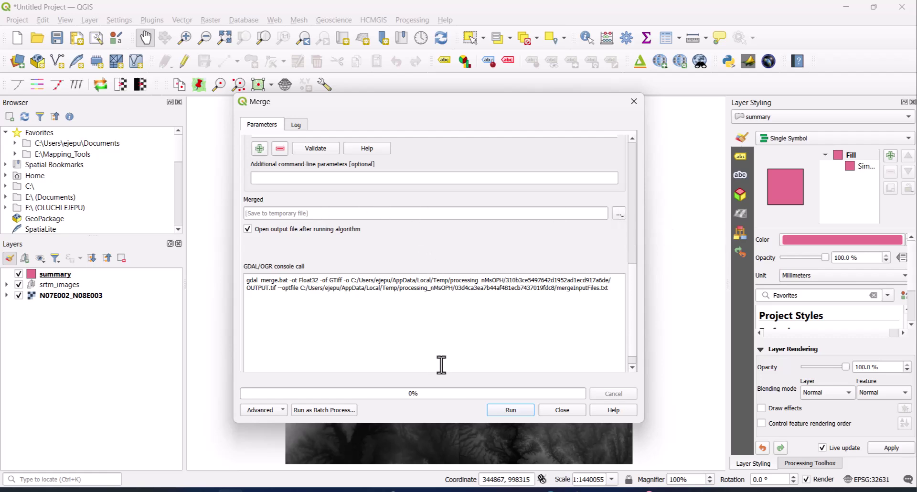
pyautogui.click(508, 409)
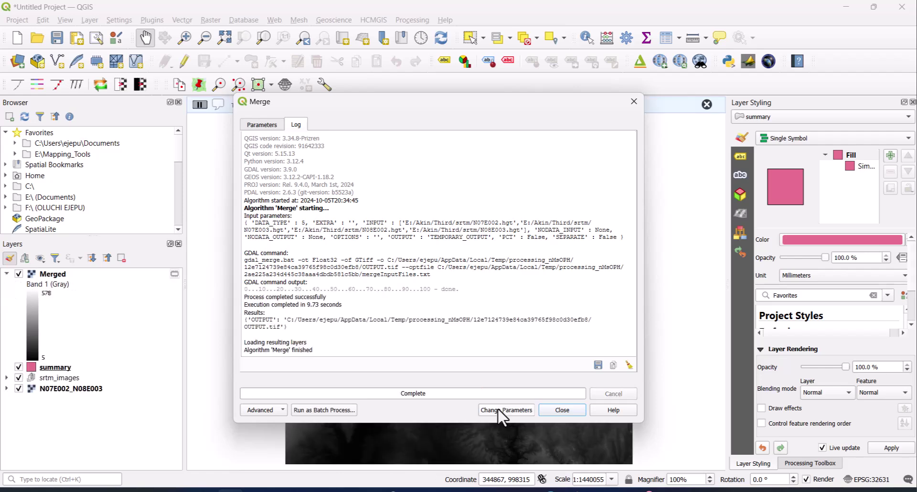
# - Close the Merge tool and hide the srtm_images group and N07E002_N08E003 mosaic
pyautogui.click(561, 410)
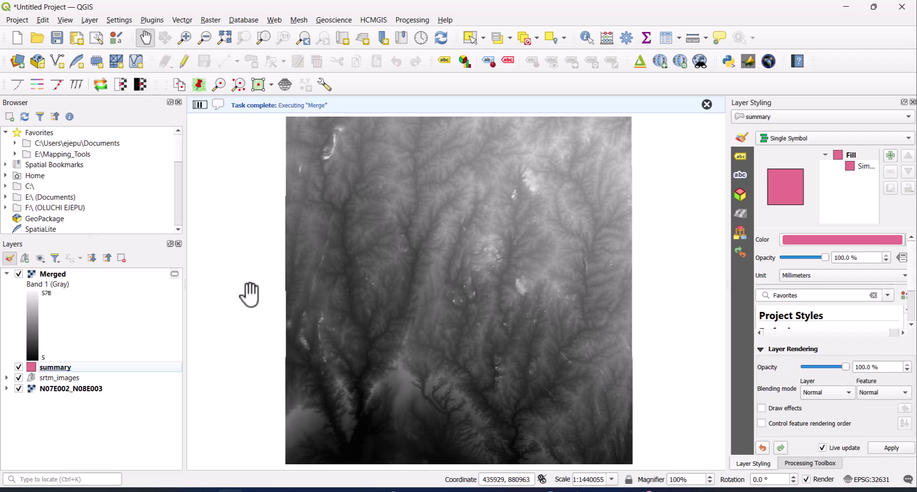
pyautogui.click(19, 377)
pyautogui.click(19, 388)
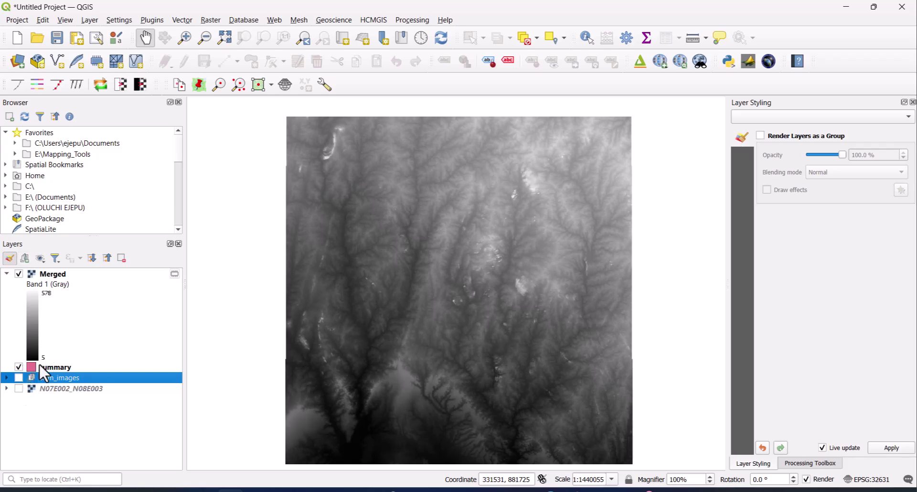
# - Reorder the layers so Merged sits at the top above the summary footprint
pyautogui.moveTo(46, 273); pyautogui.dragTo(65, 378)
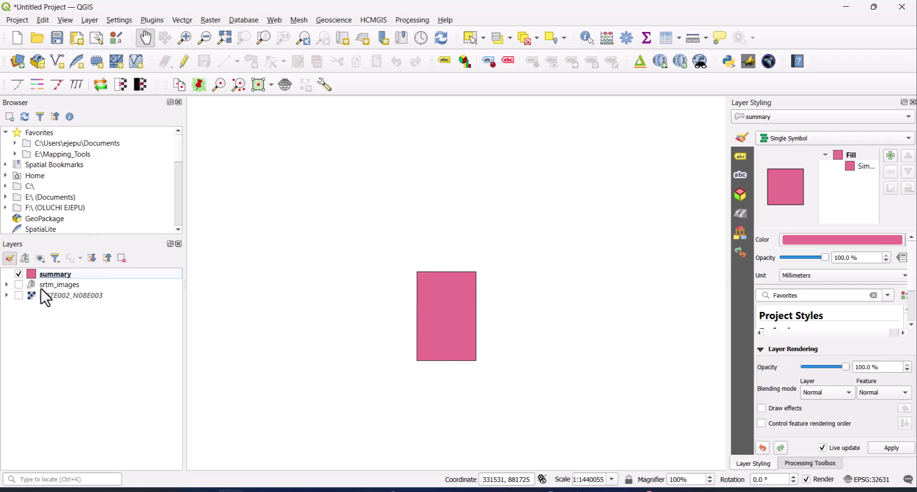
pyautogui.click(7, 285)
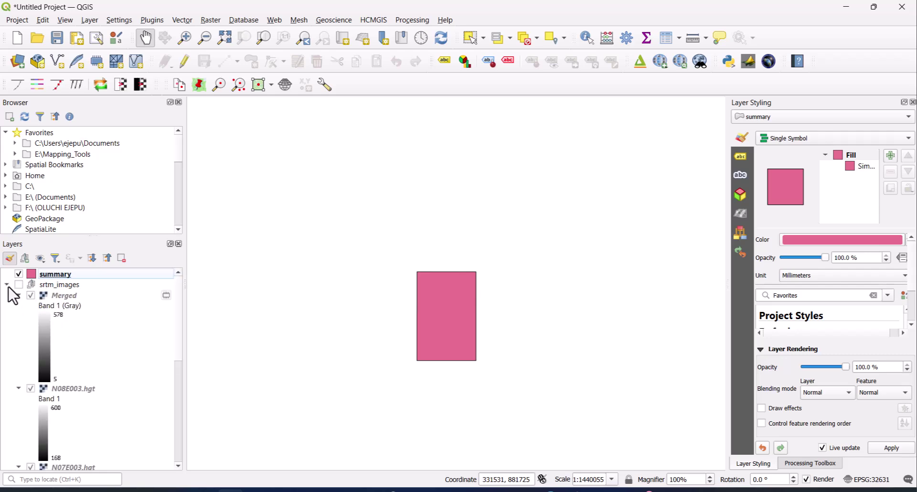
pyautogui.moveTo(61, 302); pyautogui.dragTo(61, 282)
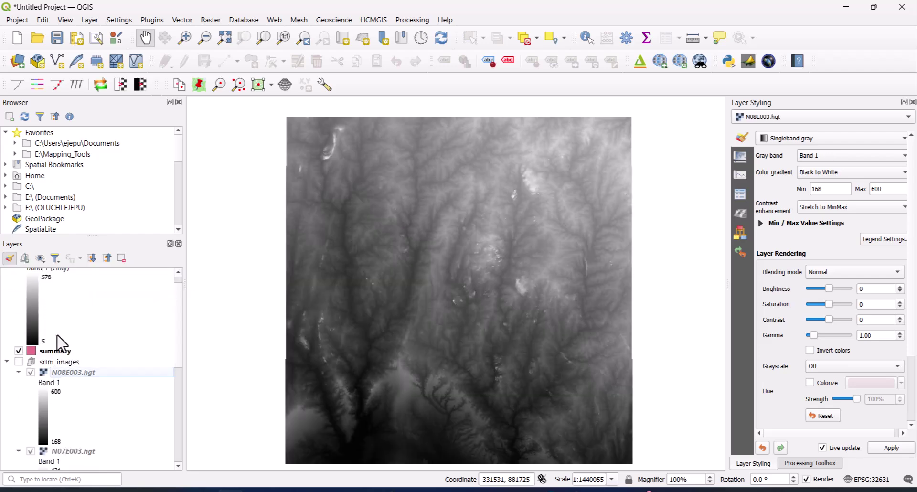
pyautogui.click(7, 362)
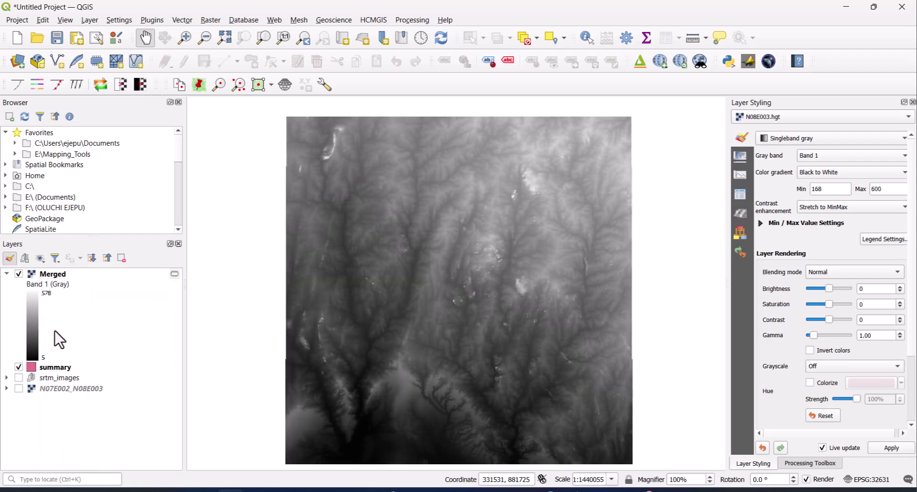
pyautogui.moveTo(58, 276); pyautogui.dragTo(69, 373)
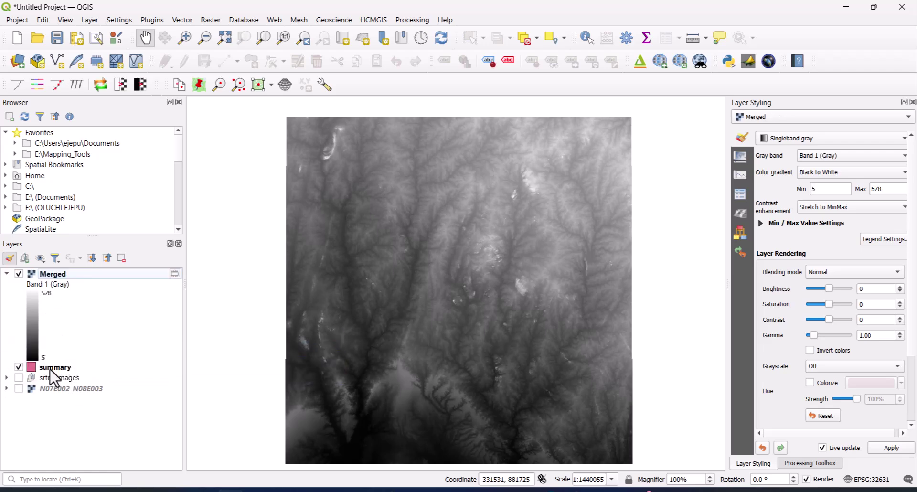
pyautogui.moveTo(54, 368)
pyautogui.mouseDown()
pyautogui.moveTo(55, 266)
pyautogui.moveTo(67, 322)
pyautogui.moveTo(62, 365)
pyautogui.moveTo(46, 364)
pyautogui.mouseUp()
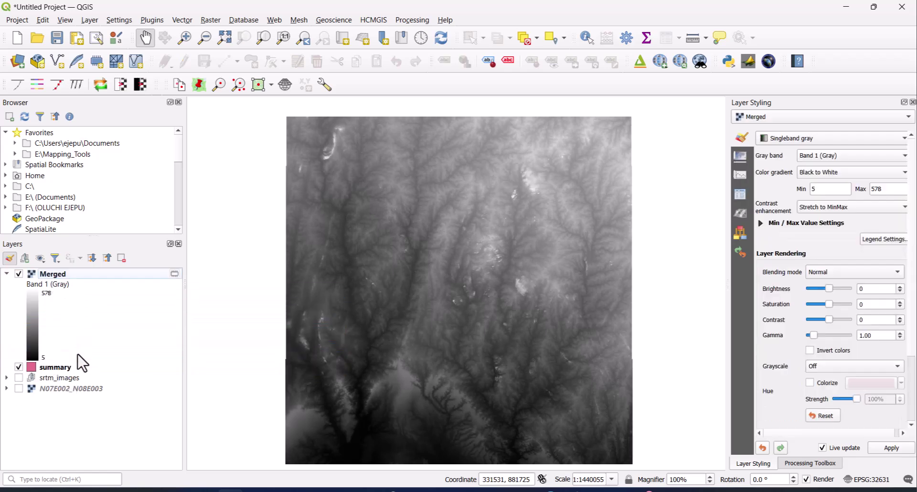
pyautogui.click(19, 274)
pyautogui.click(19, 274)
# - Open the Save As dialog for the Merged raster layer
pyautogui.rightClick(62, 276)
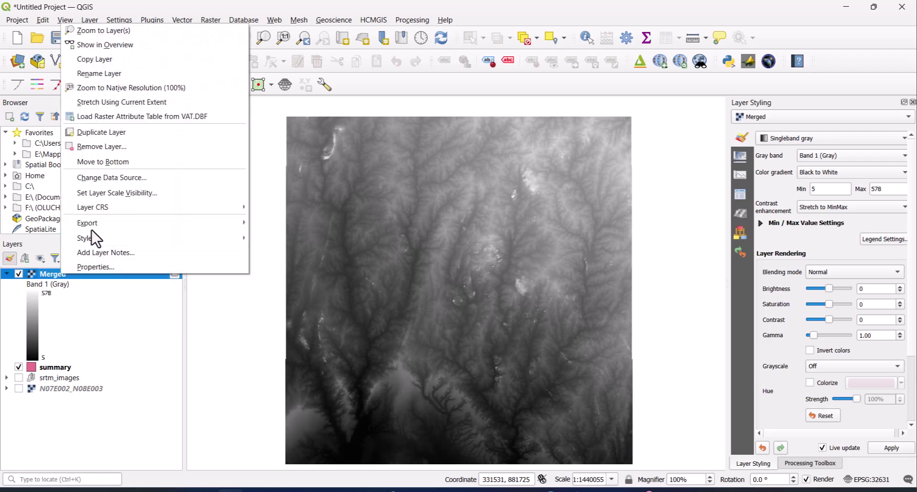
pyautogui.moveTo(96, 224)
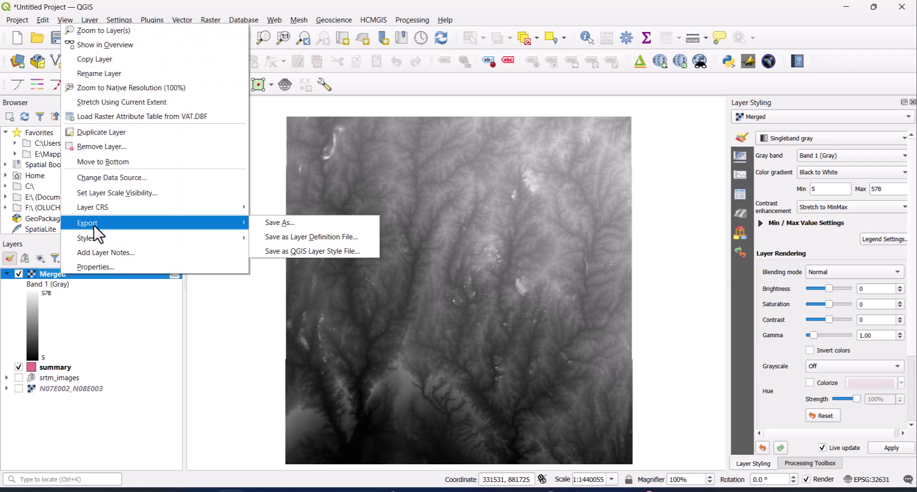
pyautogui.click(282, 224)
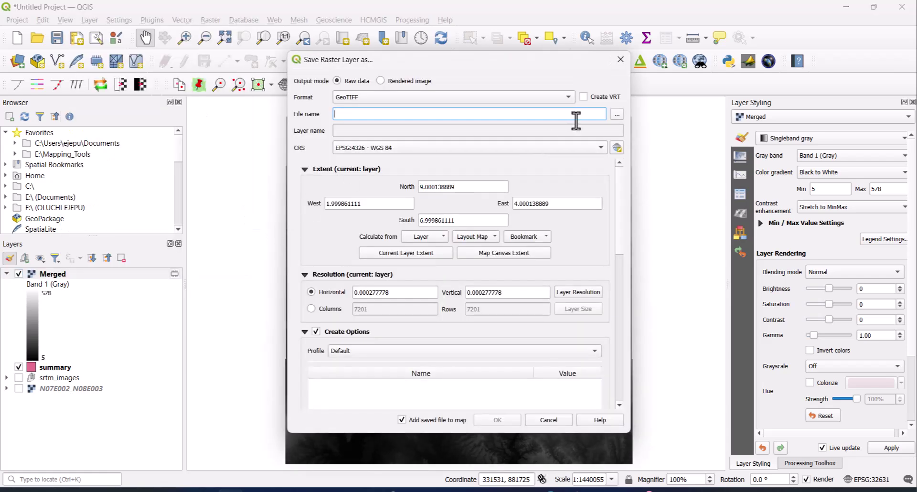
# - Set the output file to E:\Akin\Third\srtm\srtm_merged.tif
pyautogui.click(617, 114)
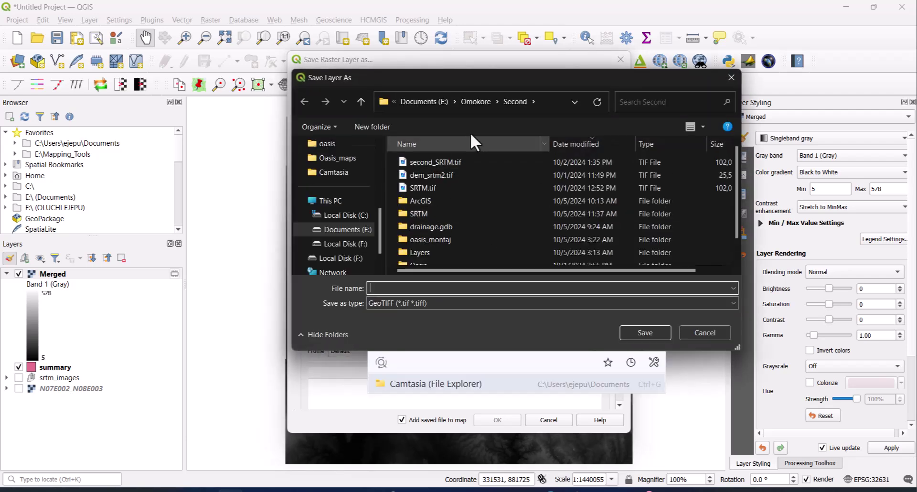
pyautogui.click(425, 99)
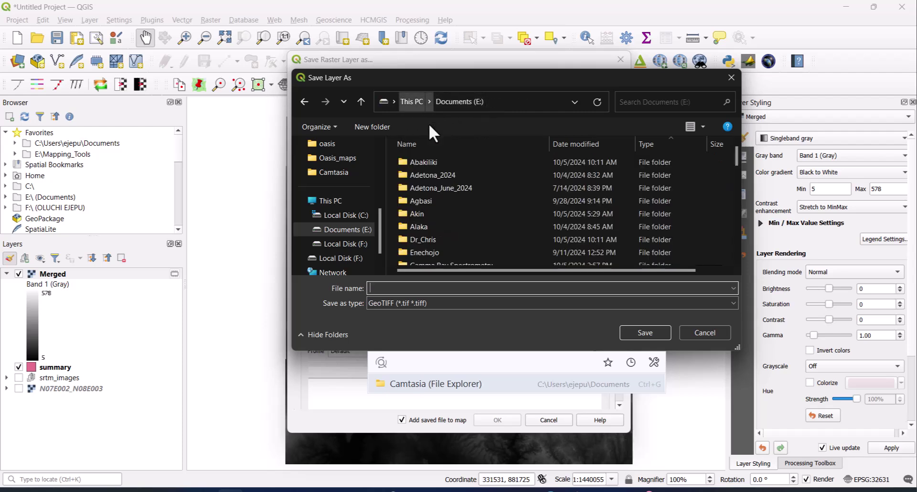
pyautogui.doubleClick(436, 213)
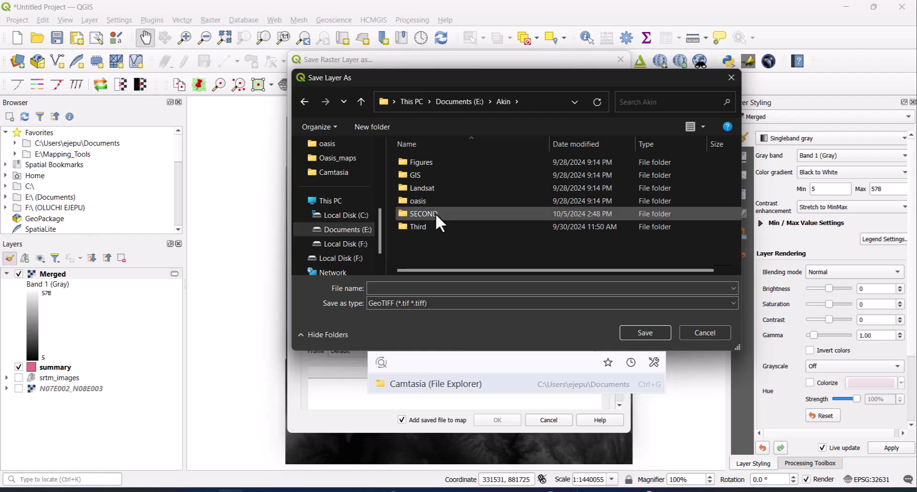
pyautogui.click(434, 226)
pyautogui.doubleClick(434, 226)
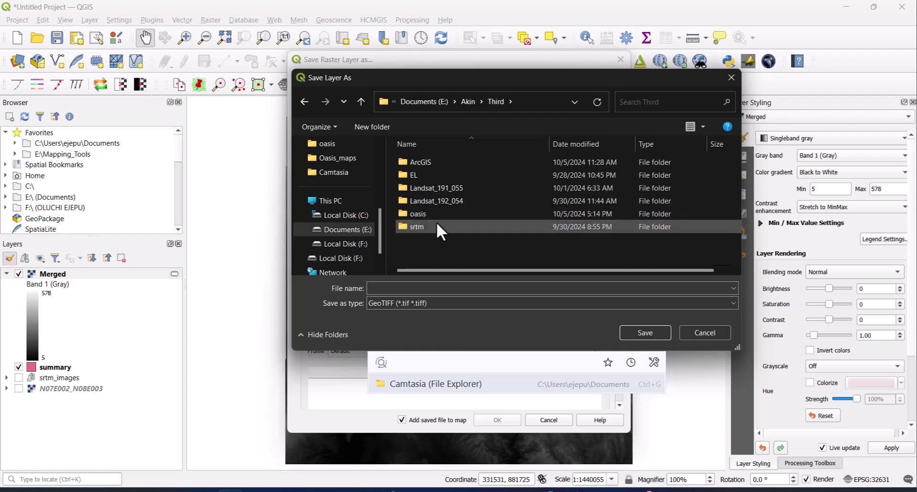
pyautogui.click(436, 228)
pyautogui.doubleClick(435, 224)
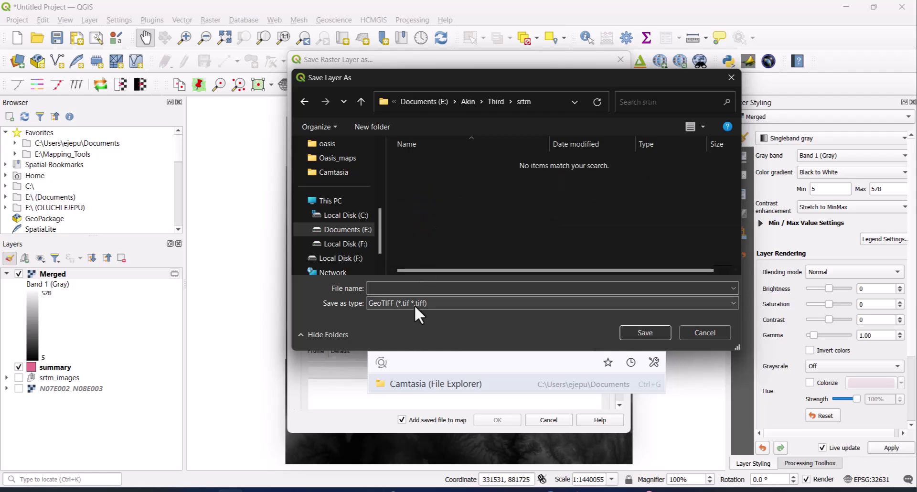
pyautogui.click(416, 288)
pyautogui.write('srtm')
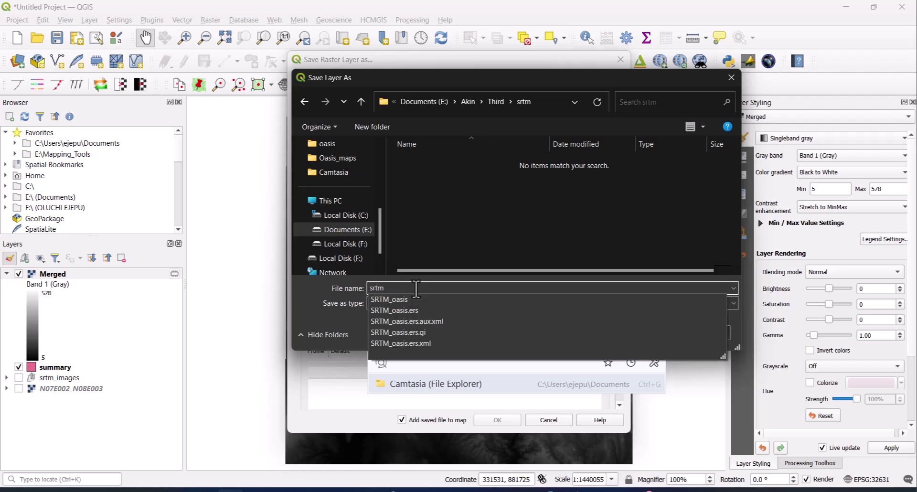
pyautogui.write('_merged')
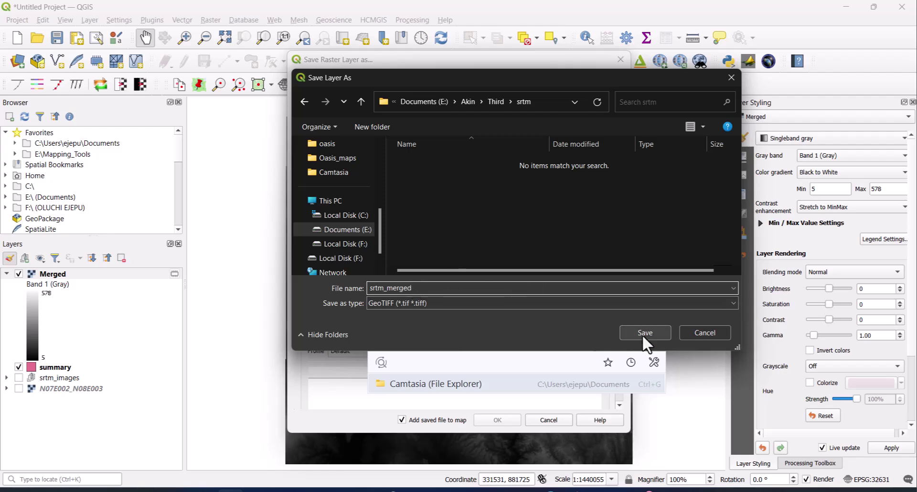
pyautogui.click(642, 333)
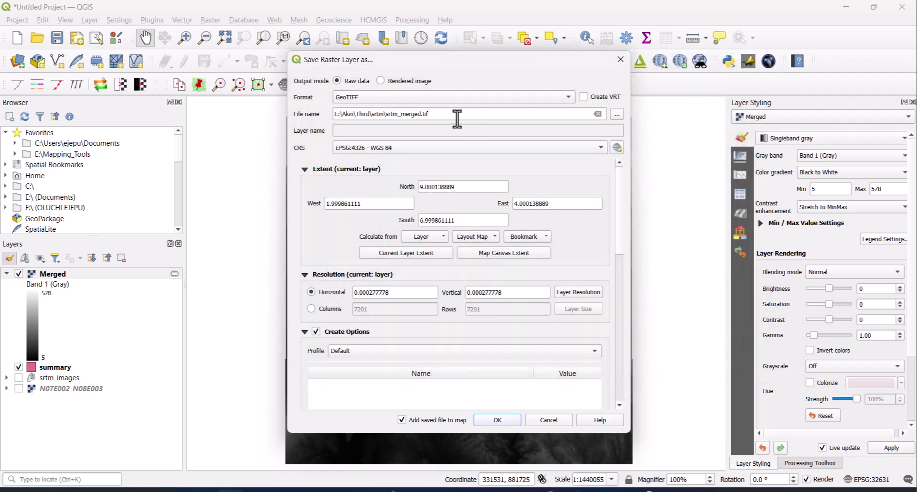
# - Keep GeoTIFF format and choose EPSG:32631 – WGS 84 / UTM zone 31N as the CRS
pyautogui.click(570, 98)
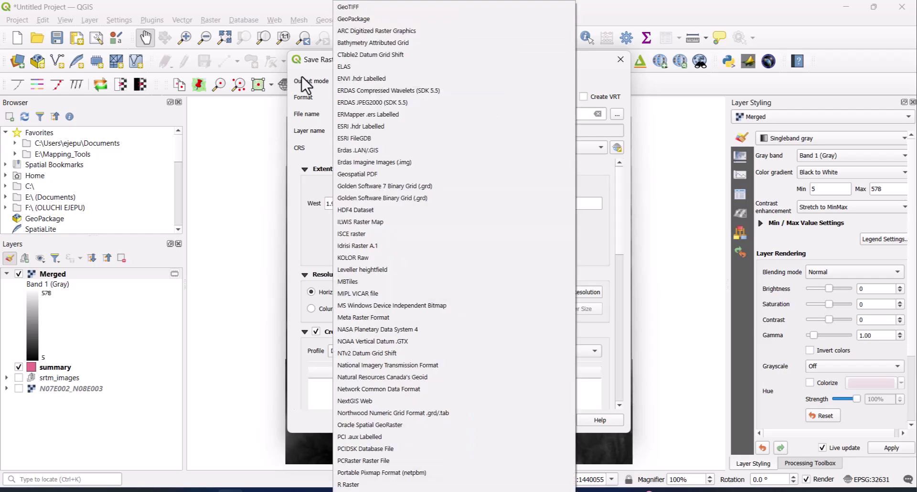
pyautogui.click(326, 104)
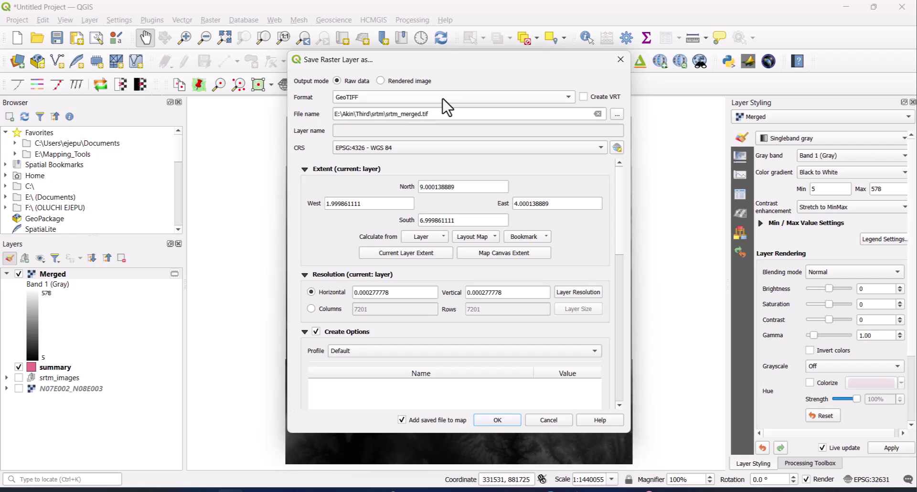
pyautogui.click(534, 149)
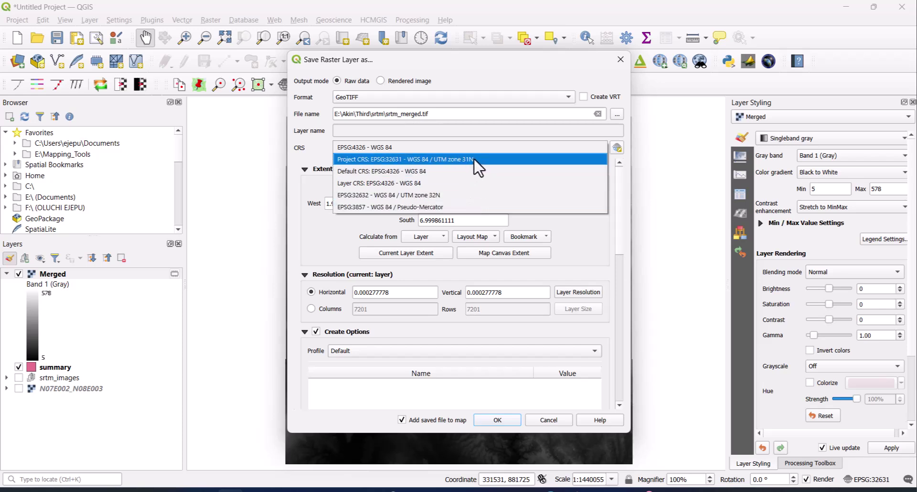
pyautogui.click(616, 148)
pyautogui.click(617, 148)
pyautogui.click(400, 108)
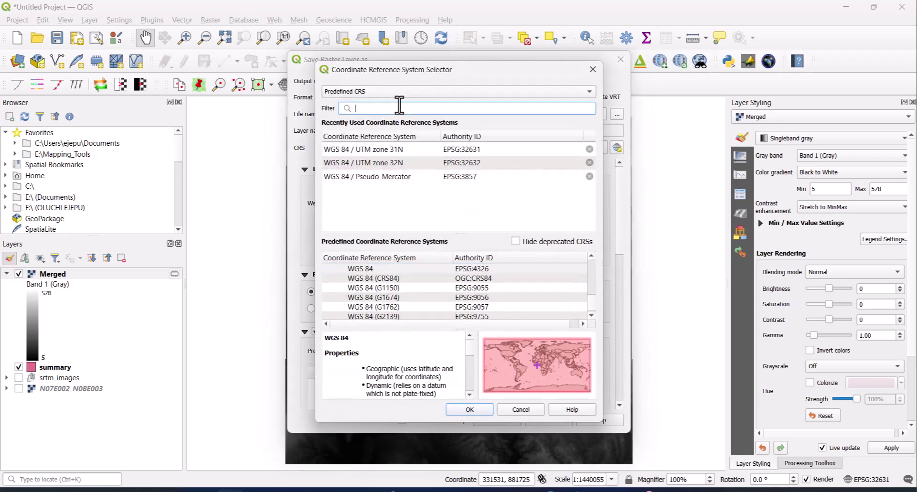
pyautogui.write('utm')
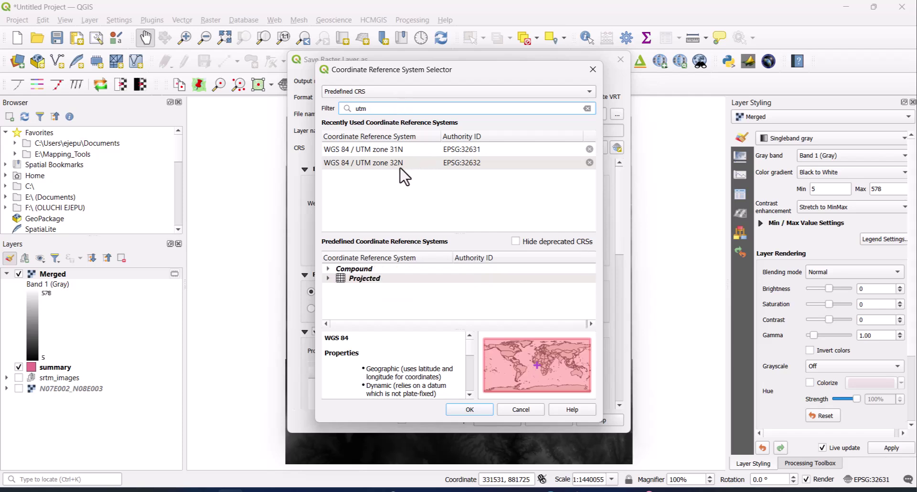
pyautogui.click(403, 149)
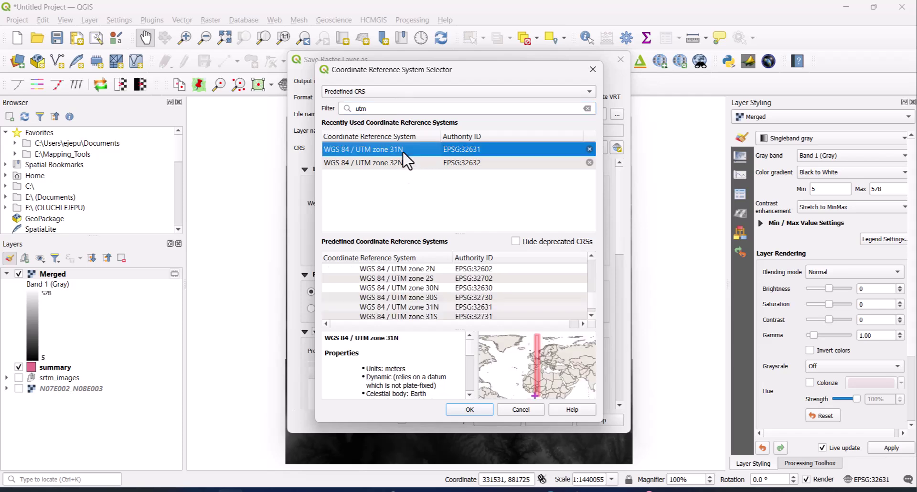
pyautogui.click(481, 412)
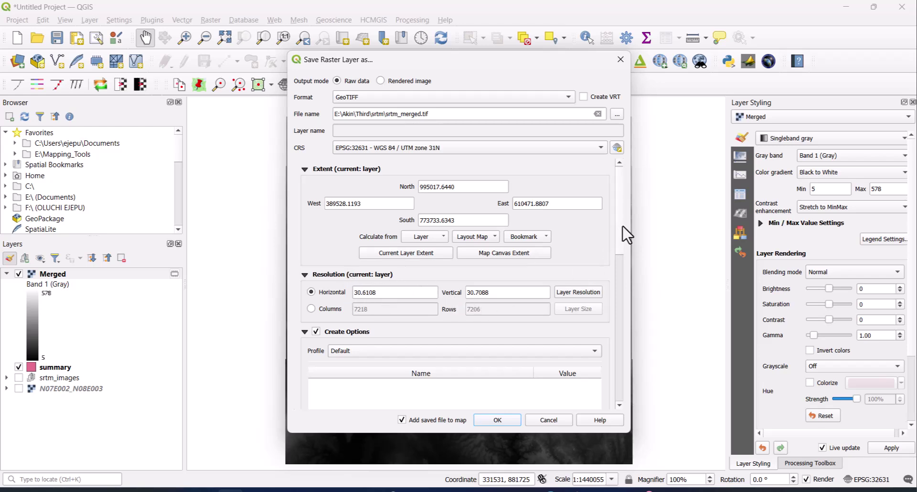
pyautogui.moveTo(622, 227); pyautogui.dragTo(627, 322)
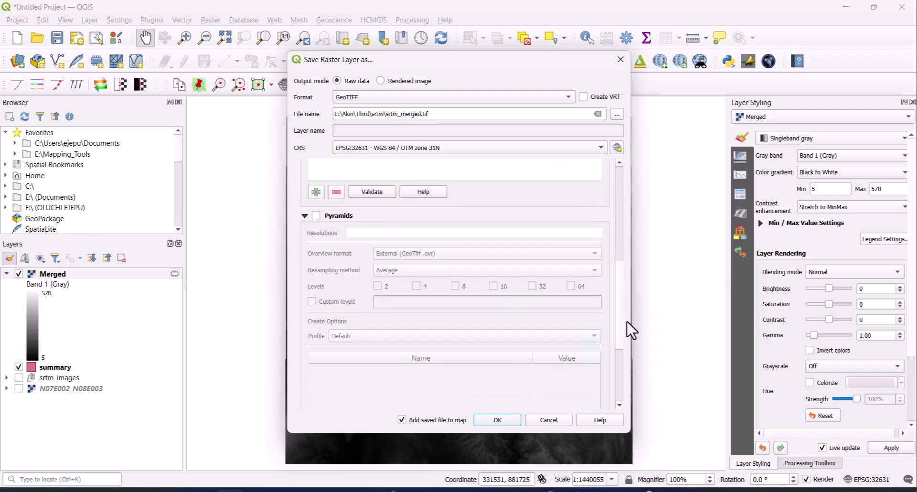
# - Export the merged DEM to E:\Akin\Third\srtm\srtm_merged.tif and add it as a layer
pyautogui.click(498, 419)
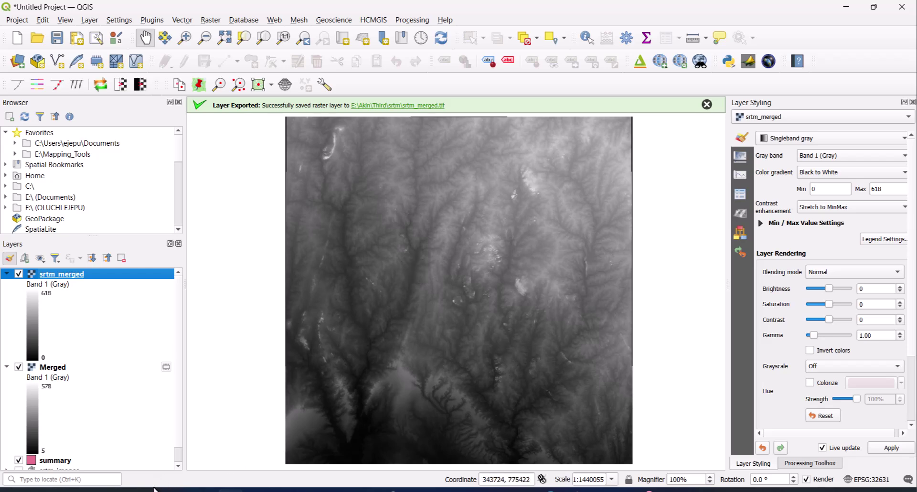
# - Leave the Start menu and switch over to the running ArcMap window
pyautogui.press('super')
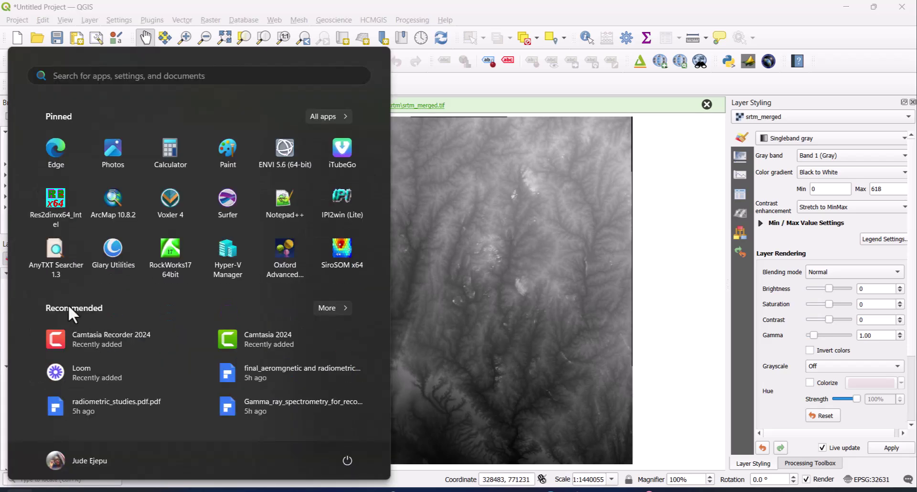
pyautogui.click(113, 205)
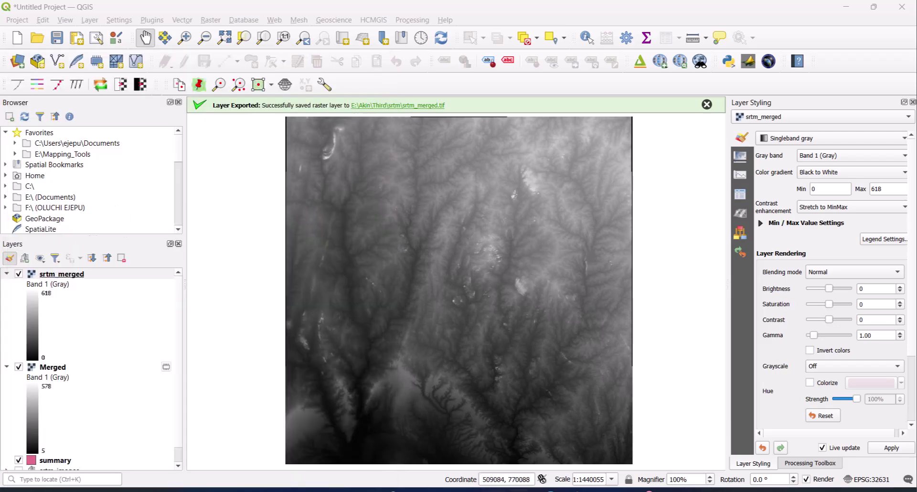
pyautogui.click(516, 489)
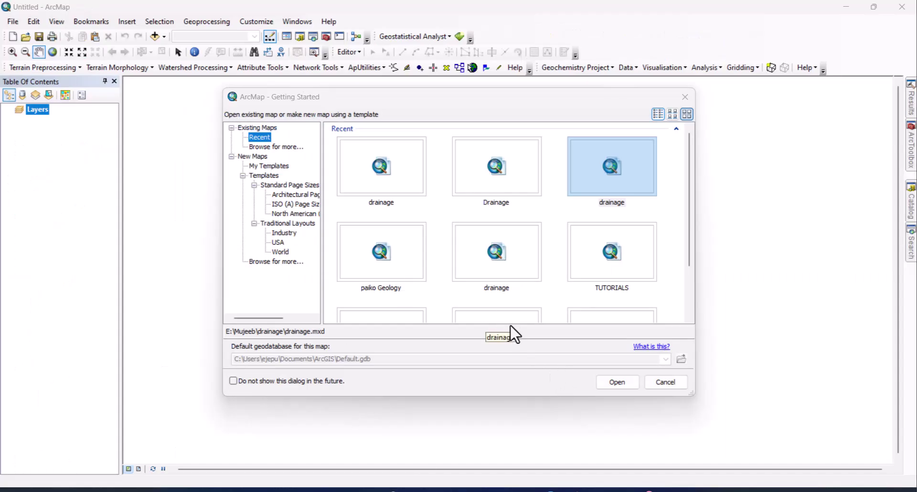
# - Start an empty map and open the Workspace section of Geoprocessing Environment Settings
pyautogui.click(685, 103)
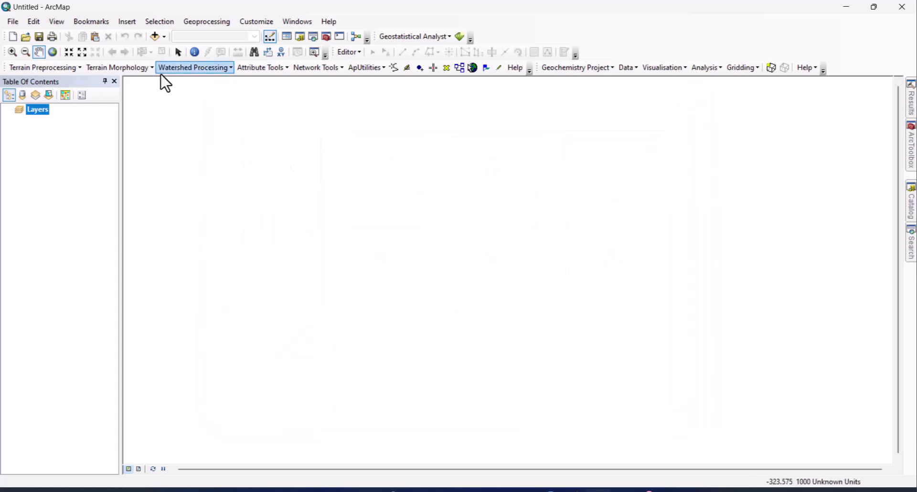
pyautogui.click(210, 22)
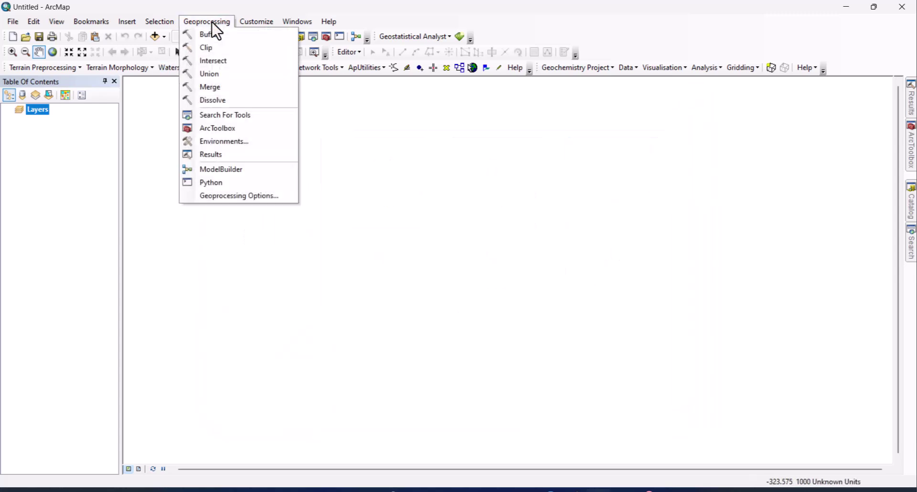
pyautogui.click(241, 143)
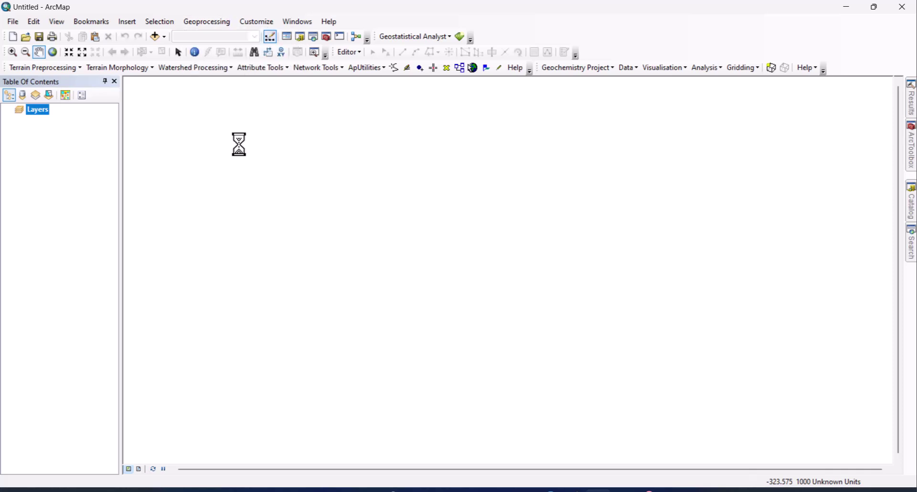
pyautogui.click(270, 149)
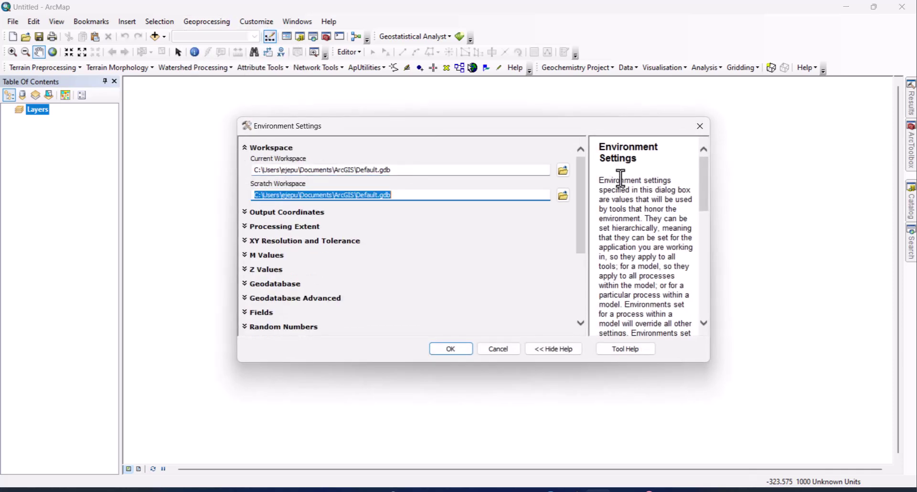
# - Browse to E:\Akin\Third\srtm and set it as the current workspace
pyautogui.click(562, 171)
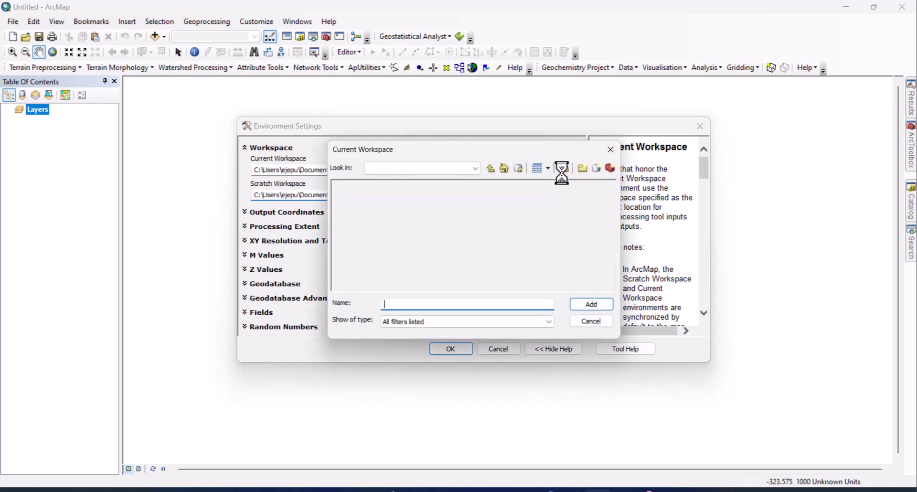
pyautogui.click(491, 168)
pyautogui.click(491, 168)
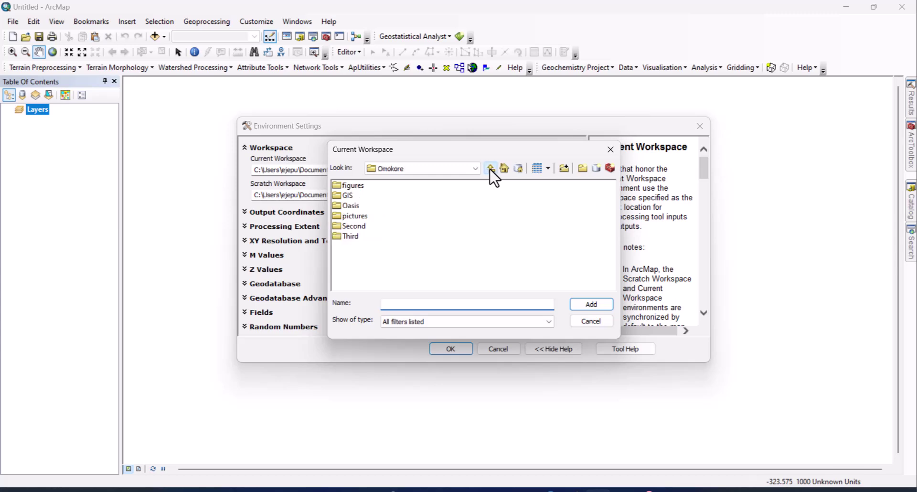
pyautogui.click(490, 168)
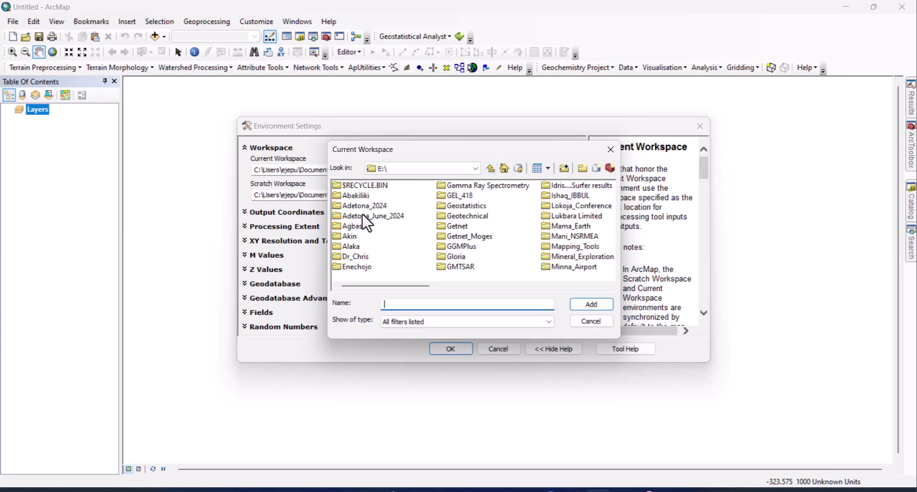
pyautogui.doubleClick(351, 237)
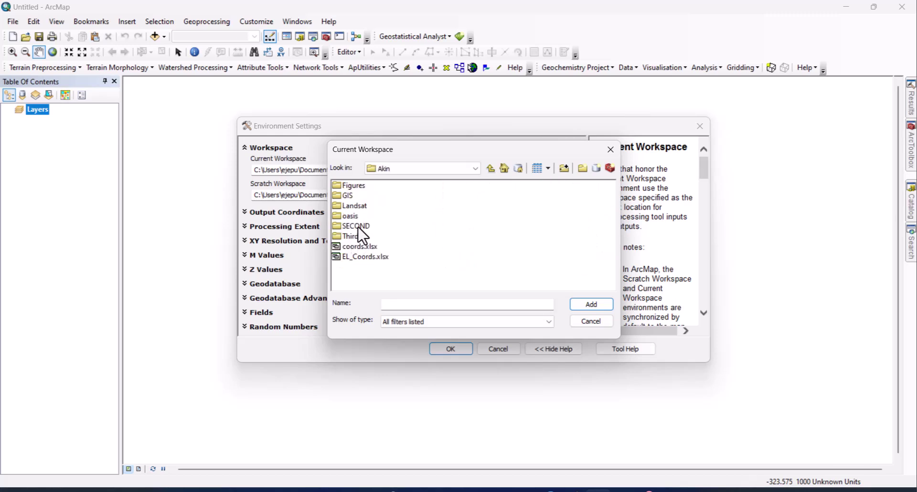
pyautogui.doubleClick(354, 237)
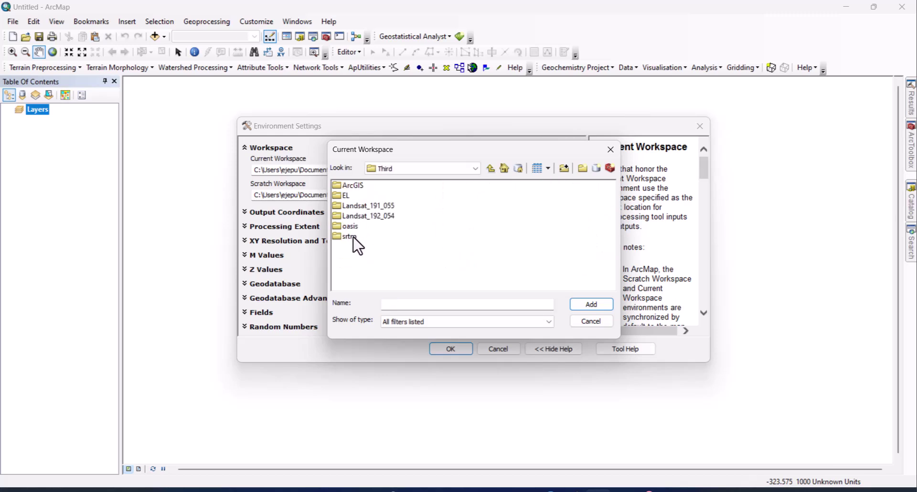
pyautogui.click(354, 237)
pyautogui.click(589, 304)
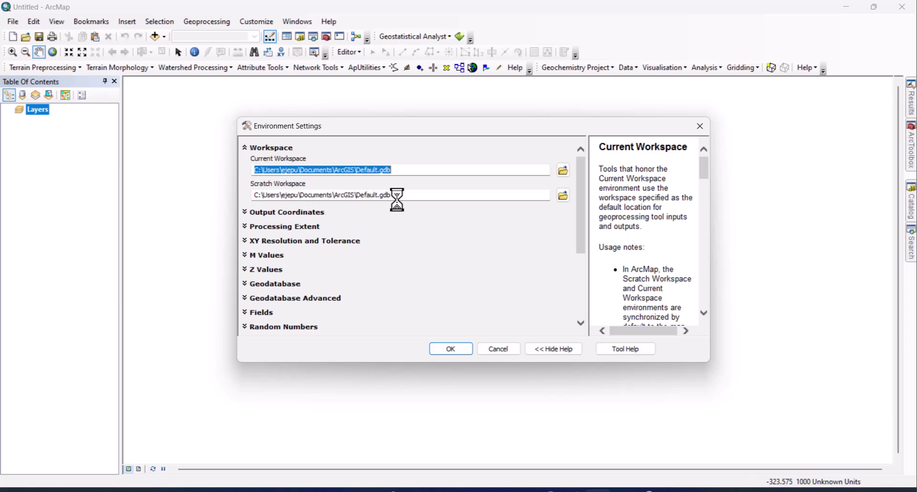
# - Paste the srtm folder path into the scratch workspace too
pyautogui.write('E:\\Akin\\Third\\srtm')
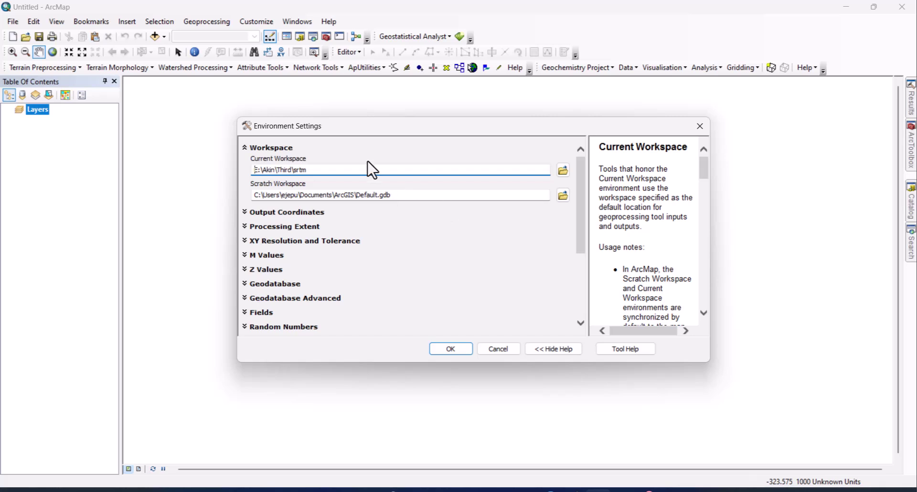
pyautogui.doubleClick(297, 170)
pyautogui.hotkey('ctrl', 'c')
pyautogui.moveTo(420, 195); pyautogui.dragTo(254, 195)
pyautogui.hotkey('ctrl', 'v')
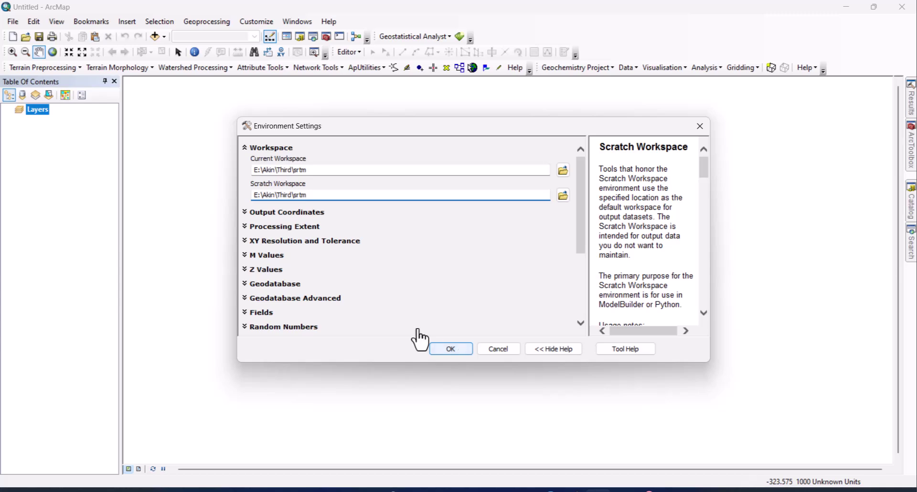
# - Confirm the workspace settings and set the data frame's label engine to Maplex
pyautogui.click(450, 349)
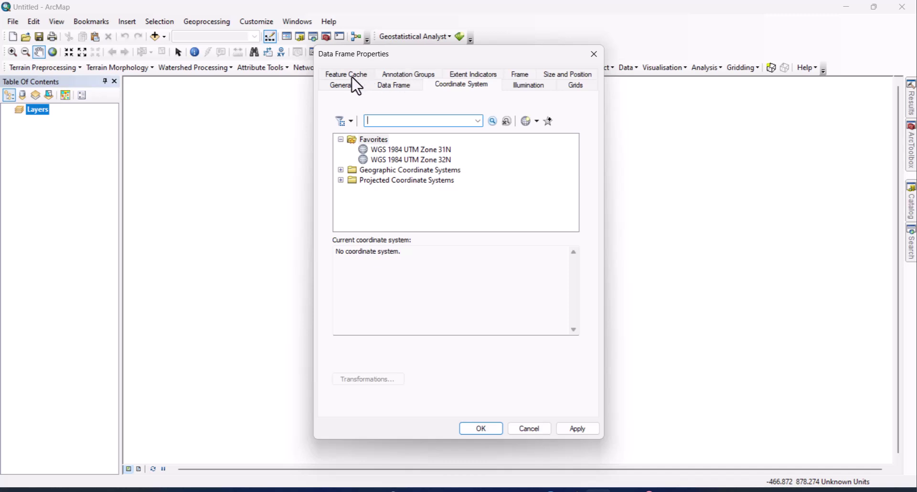
pyautogui.click(356, 86)
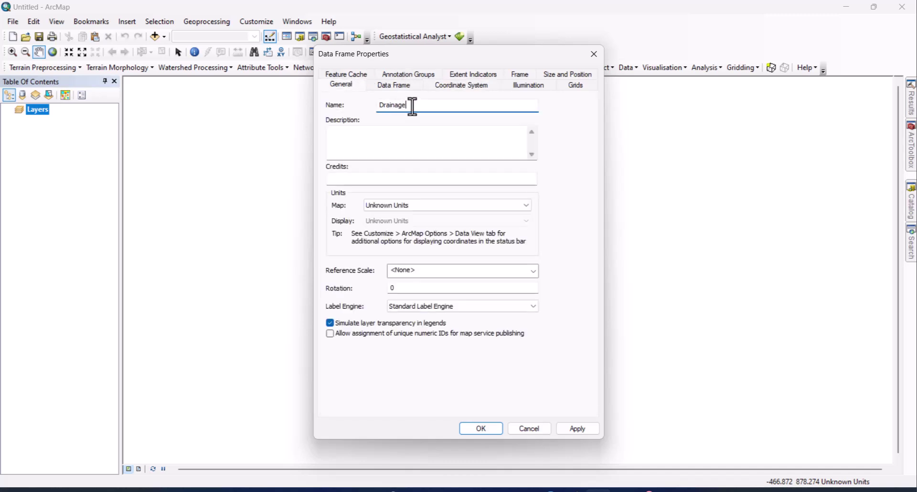
pyautogui.click(526, 206)
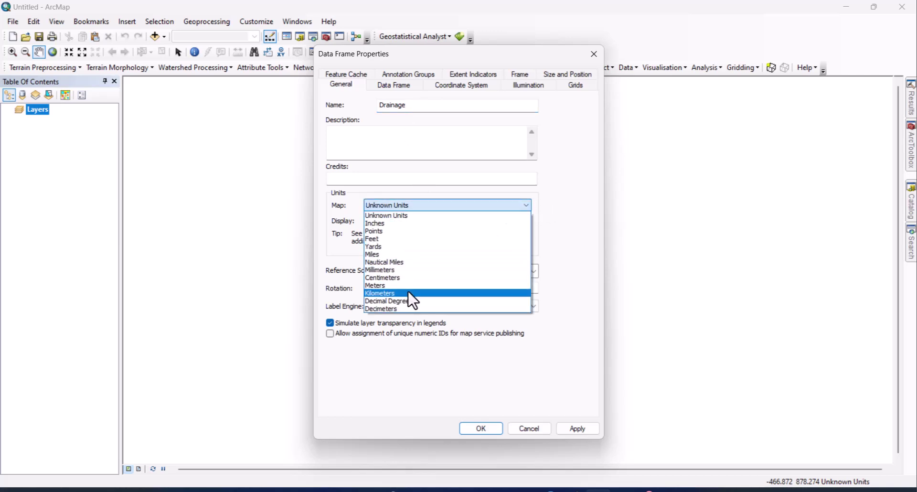
pyautogui.click(411, 201)
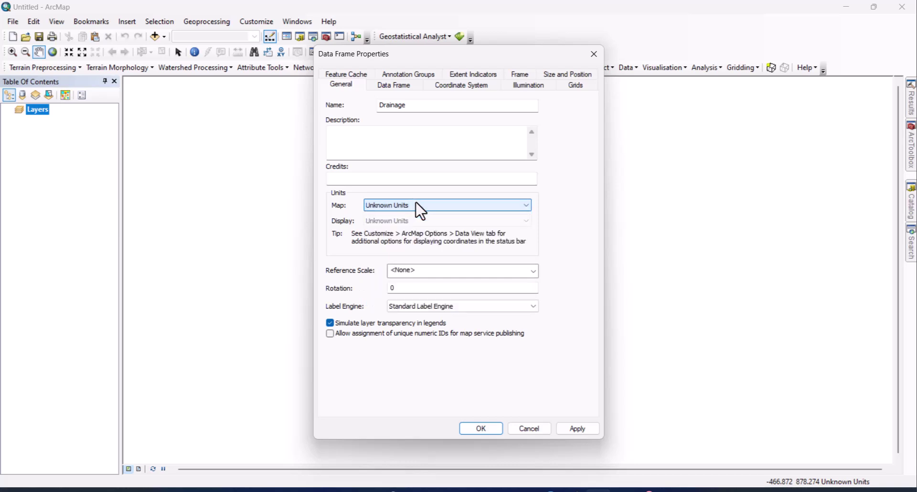
pyautogui.click(491, 308)
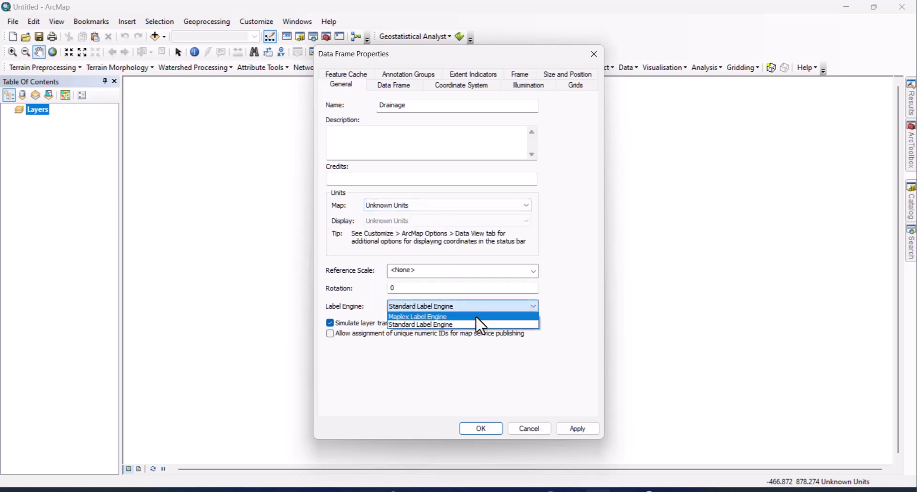
pyautogui.click(478, 325)
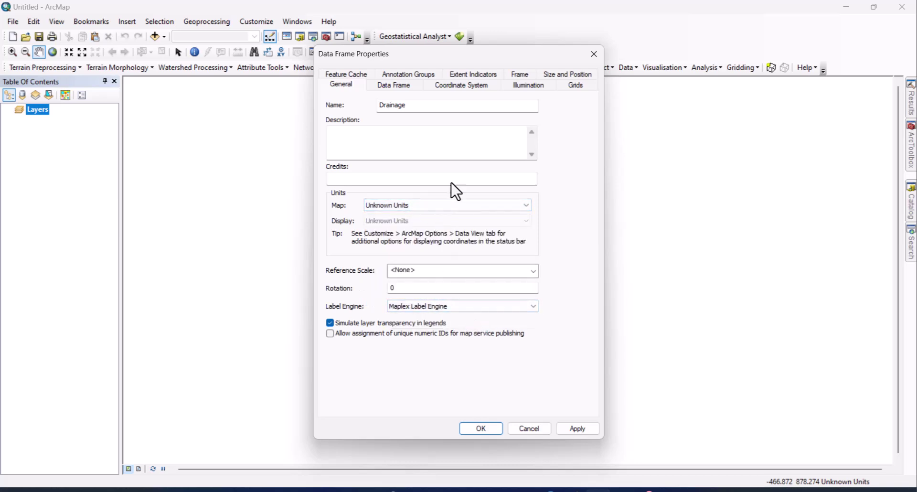
# - Choose WGS 1984 UTM Zone 31N as the coordinate system and apply the Drainage data frame settings
pyautogui.click(471, 85)
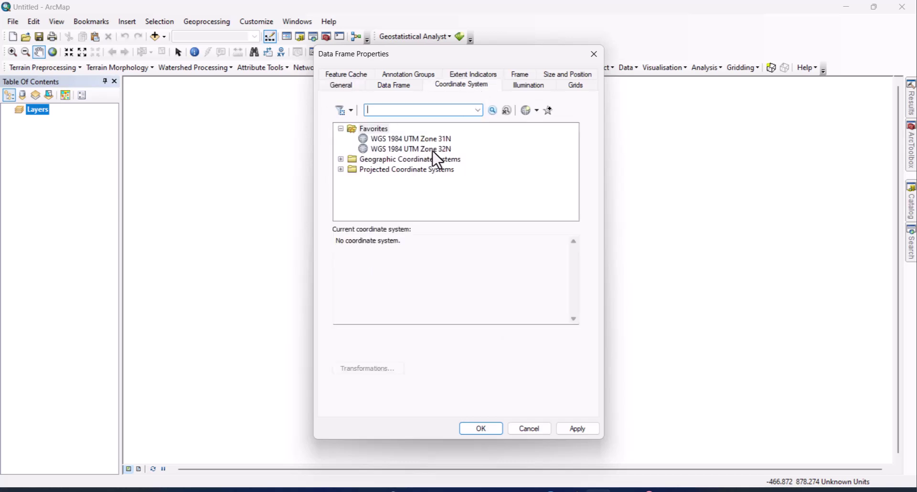
pyautogui.click(436, 138)
pyautogui.click(579, 428)
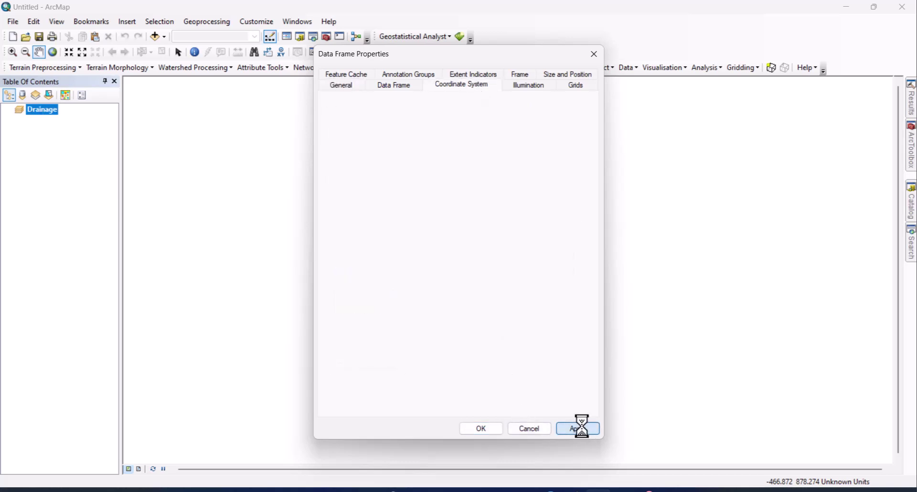
pyautogui.click(343, 86)
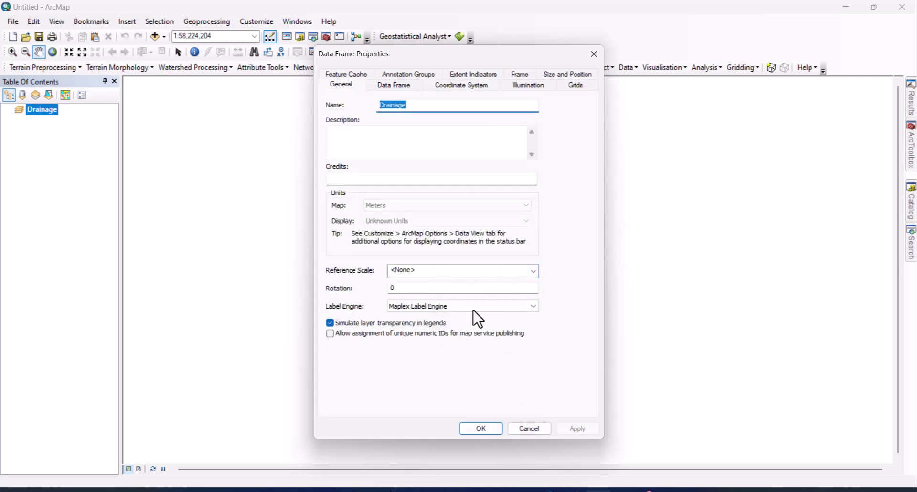
# - Close Data Frame Properties and add srtm_merged.tif from the srtm folder to the map
pyautogui.click(484, 429)
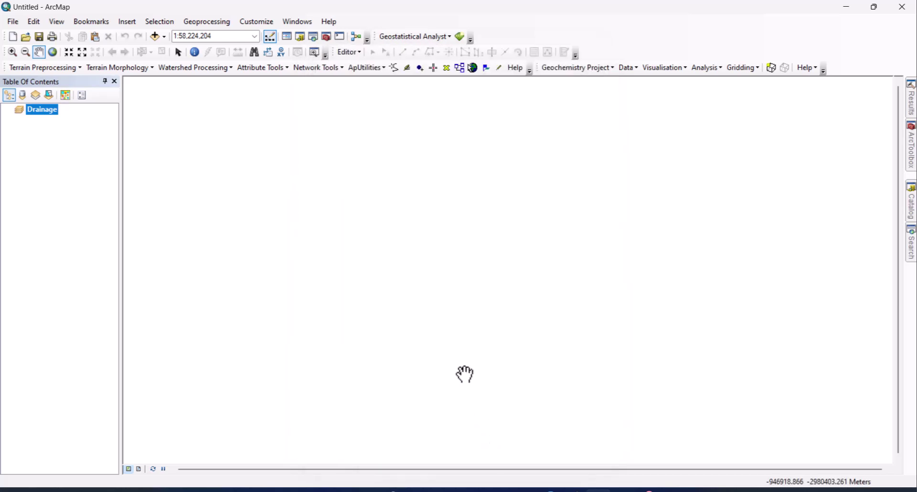
pyautogui.click(156, 36)
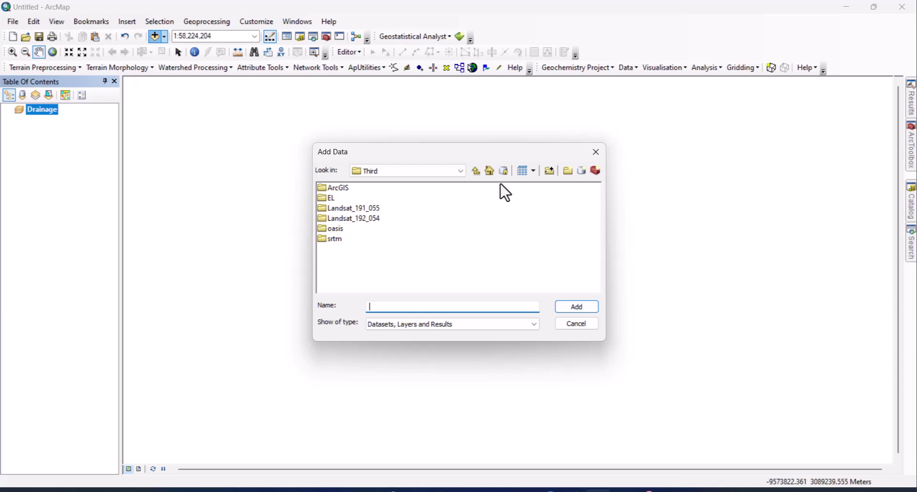
pyautogui.doubleClick(335, 240)
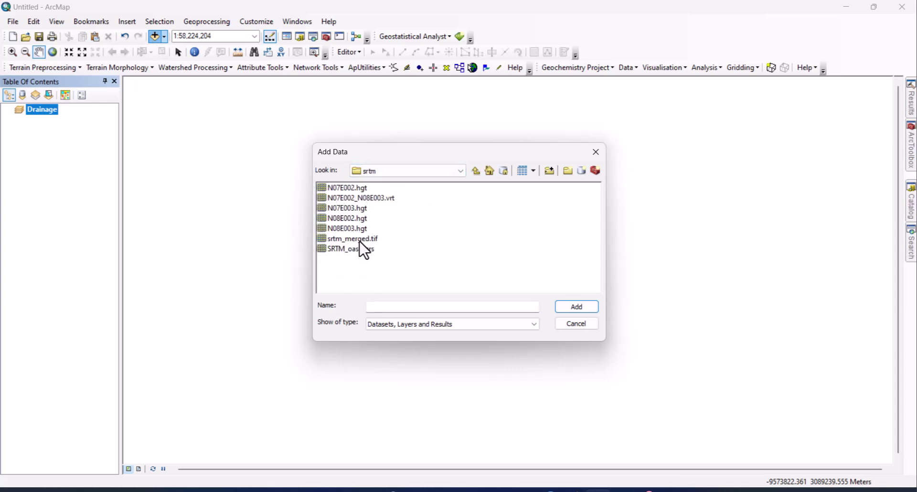
pyautogui.click(354, 239)
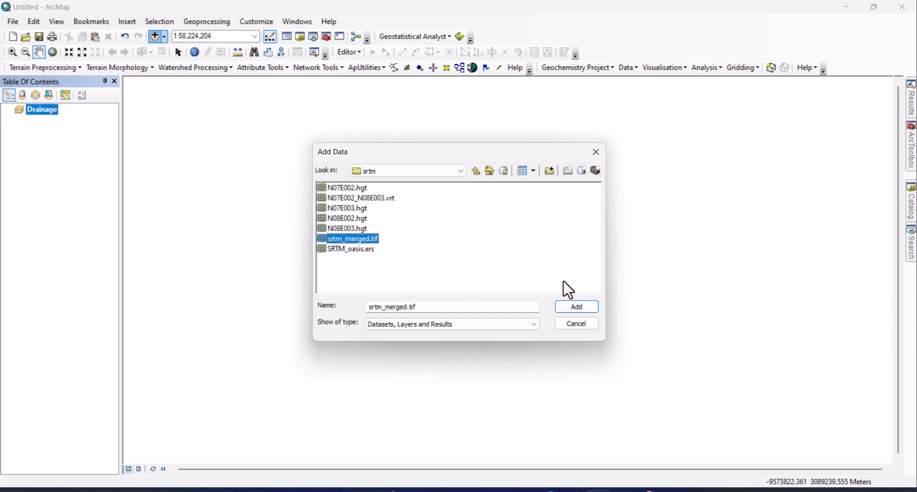
pyautogui.click(575, 308)
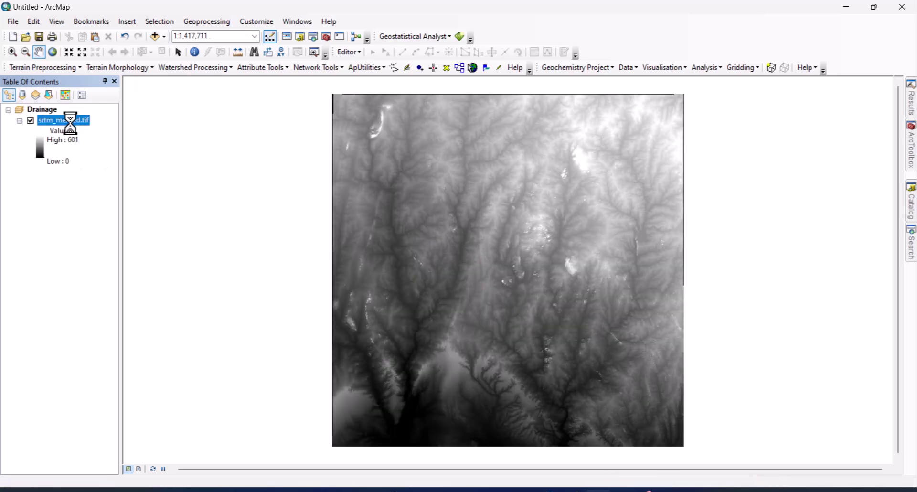
pyautogui.rightClick(71, 120)
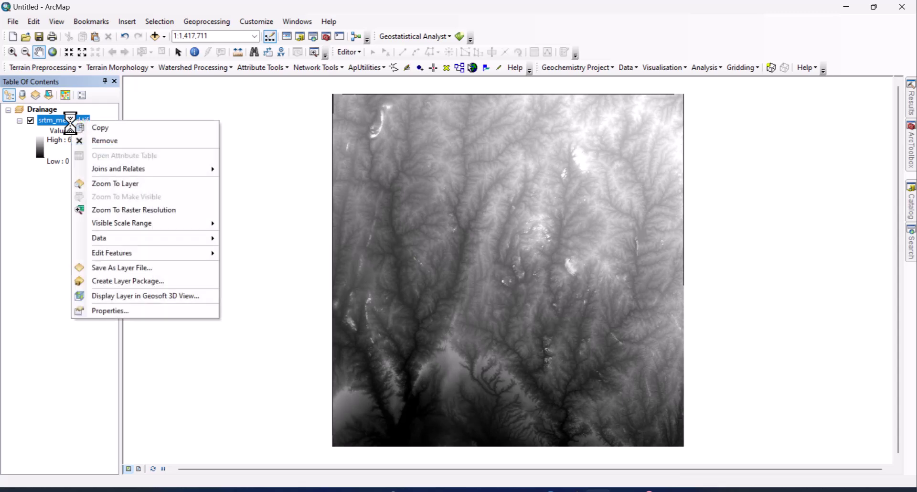
pyautogui.click(109, 310)
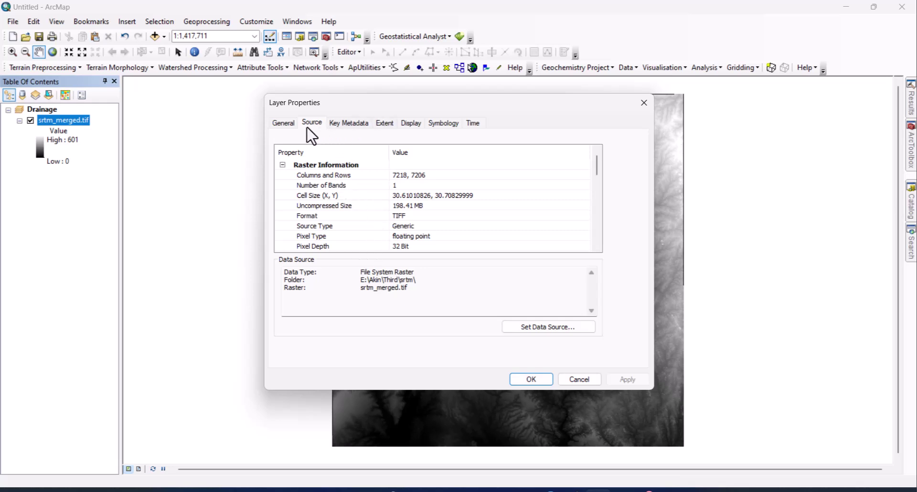
pyautogui.scroll(-3, 340, 195)
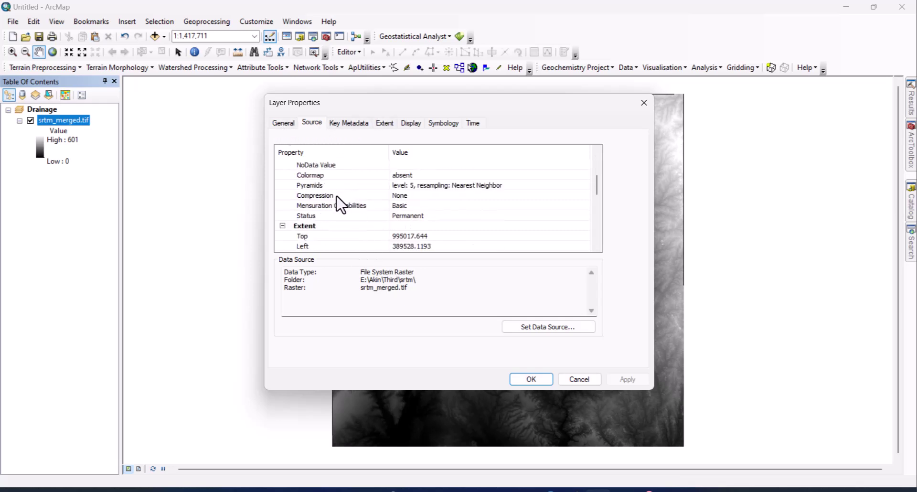
pyautogui.scroll(-2, 340, 205)
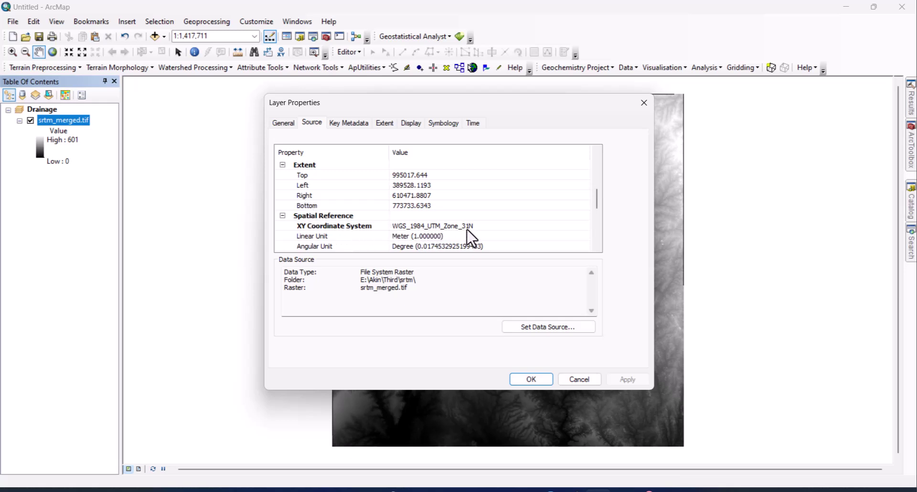
pyautogui.click(531, 379)
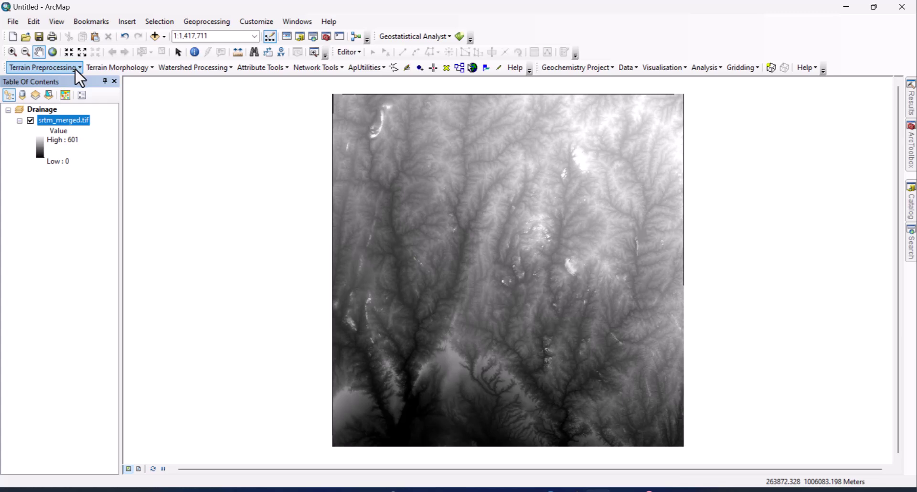
# - Run Fill Sinks on srtm_merged.tif with Fill All, producing the Fil layer
pyautogui.click(75, 69)
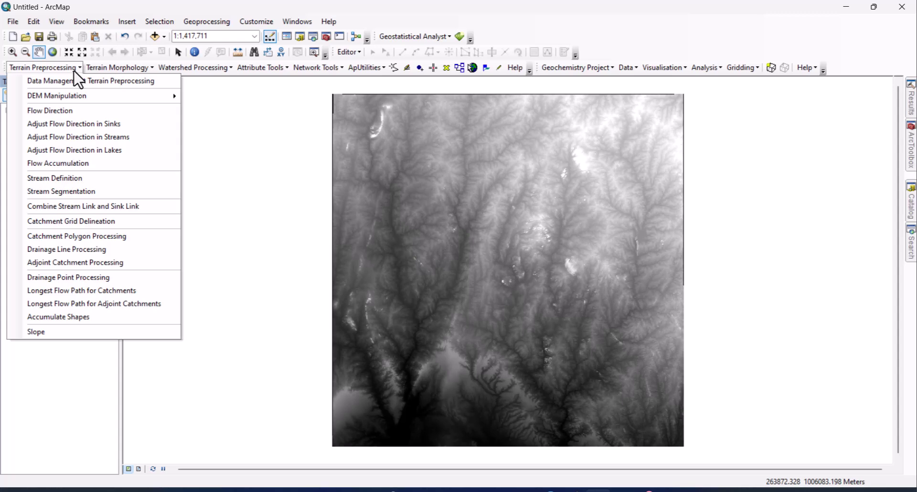
pyautogui.moveTo(73, 96)
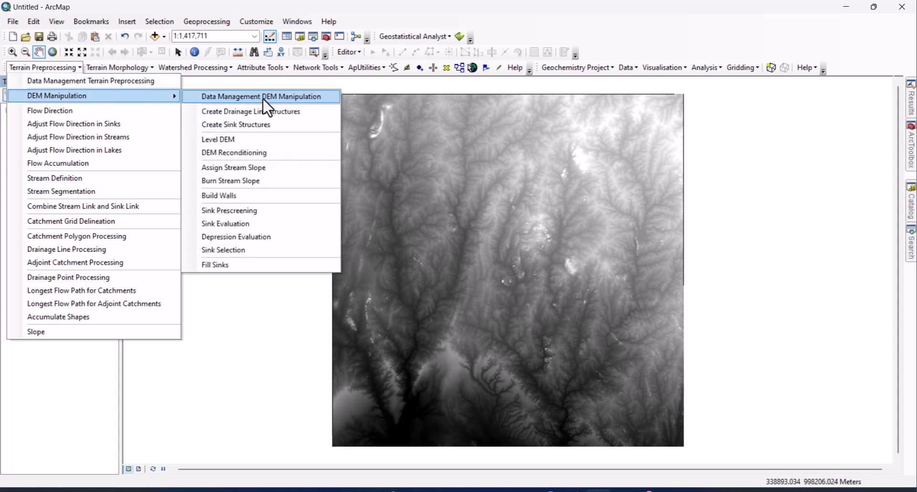
pyautogui.click(251, 266)
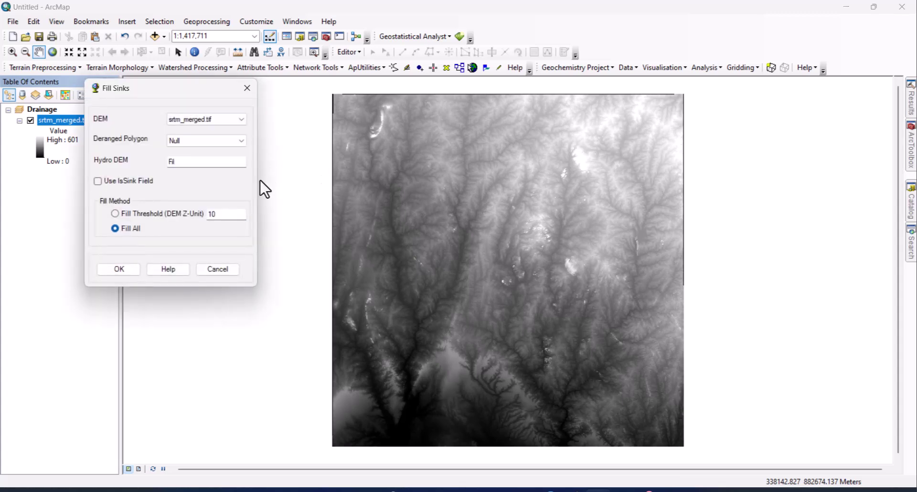
pyautogui.click(128, 271)
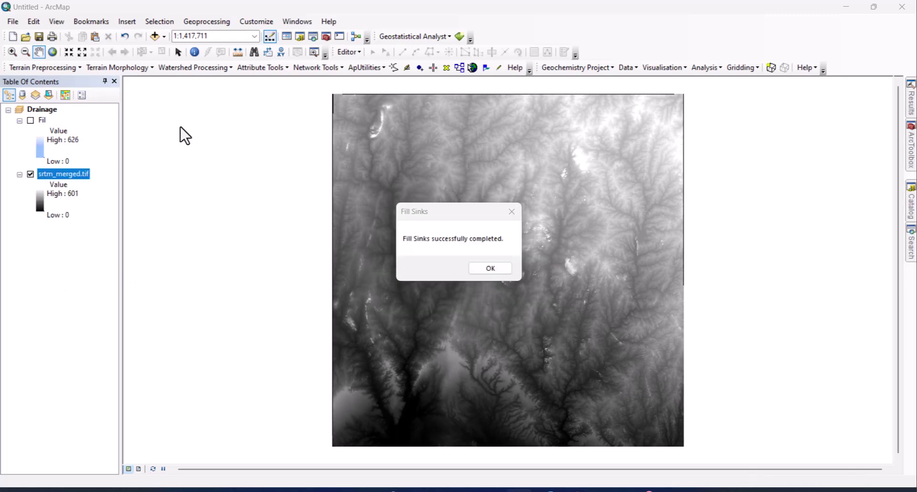
pyautogui.click(490, 267)
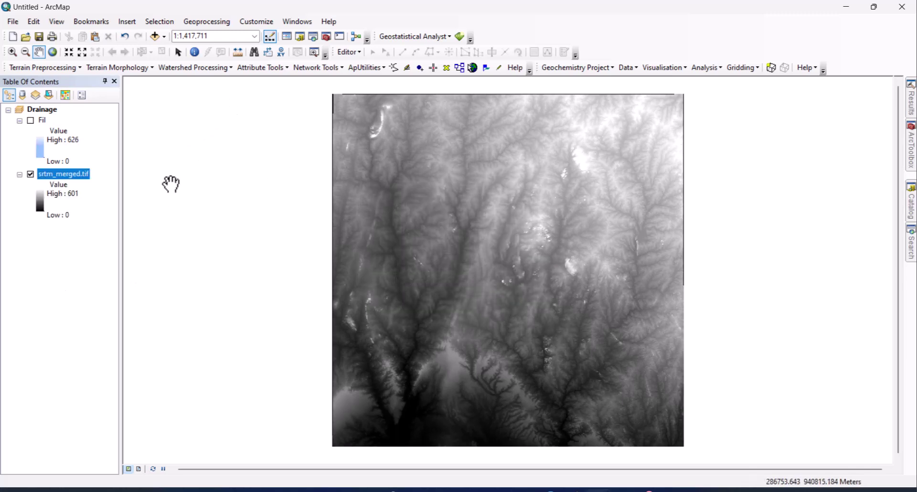
# - Run Flow Direction on Fil to create the Fdr grid
pyautogui.click(73, 69)
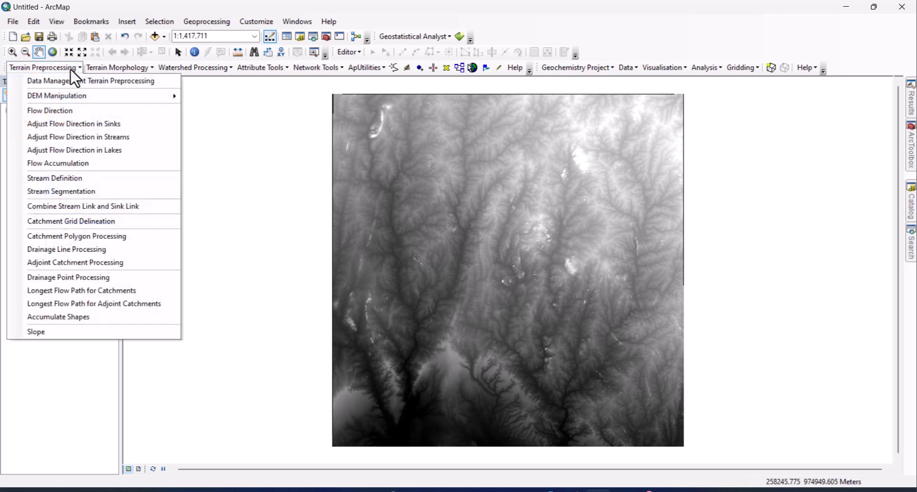
pyautogui.click(68, 111)
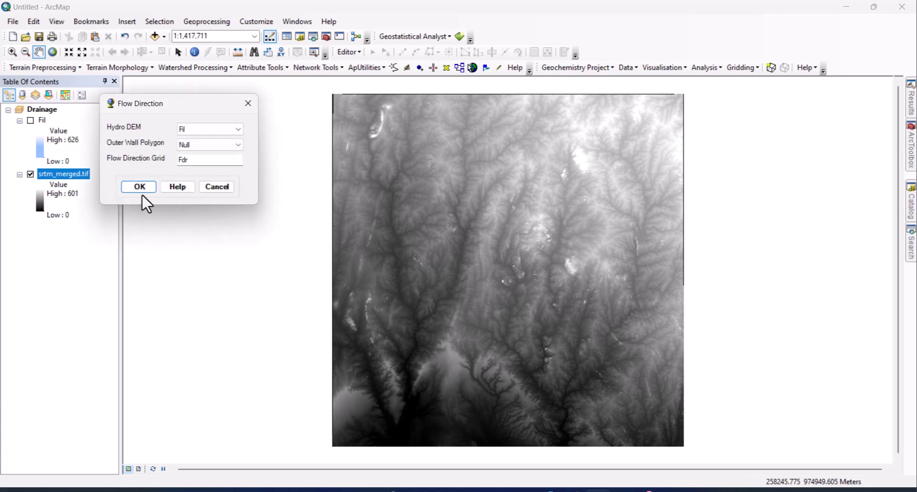
pyautogui.click(146, 188)
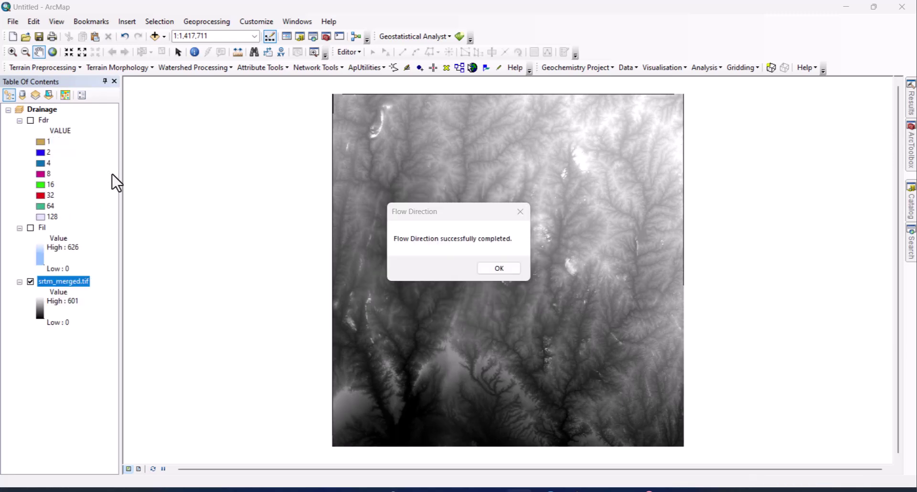
pyautogui.click(503, 267)
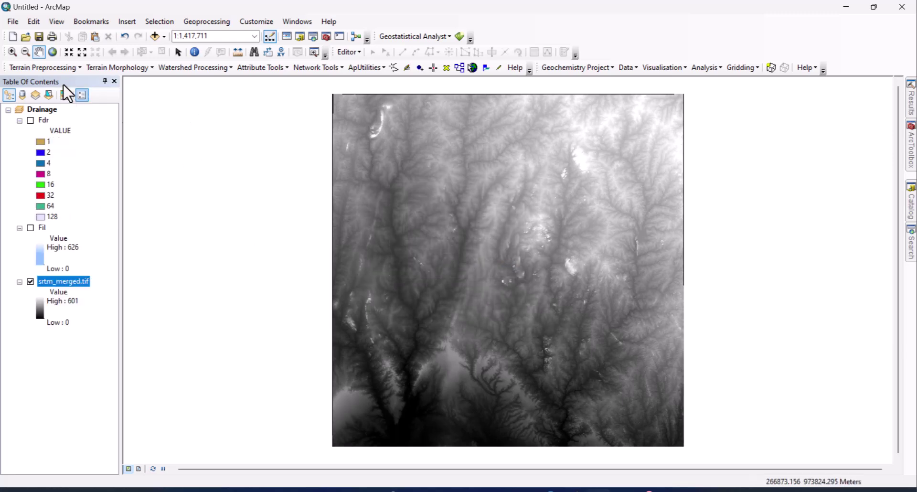
# - Run Flow Accumulation from Fdr to produce the Fac grid
pyautogui.click(47, 62)
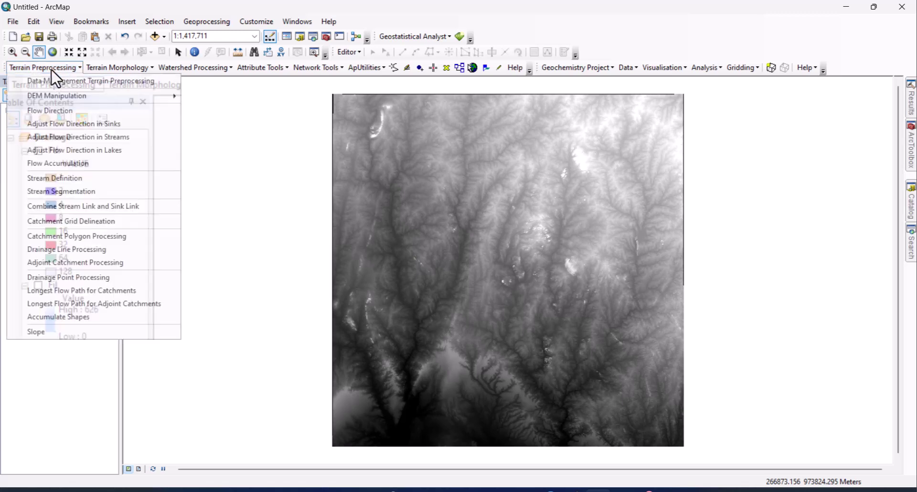
pyautogui.click(58, 164)
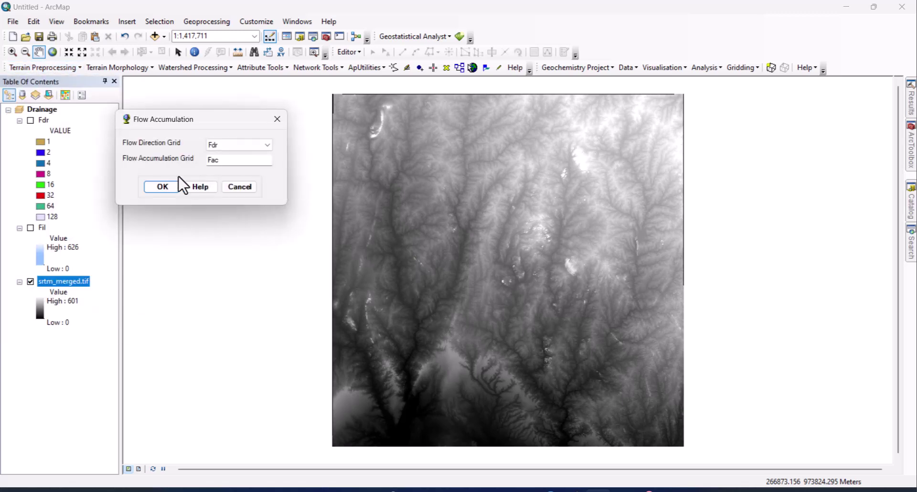
pyautogui.click(167, 187)
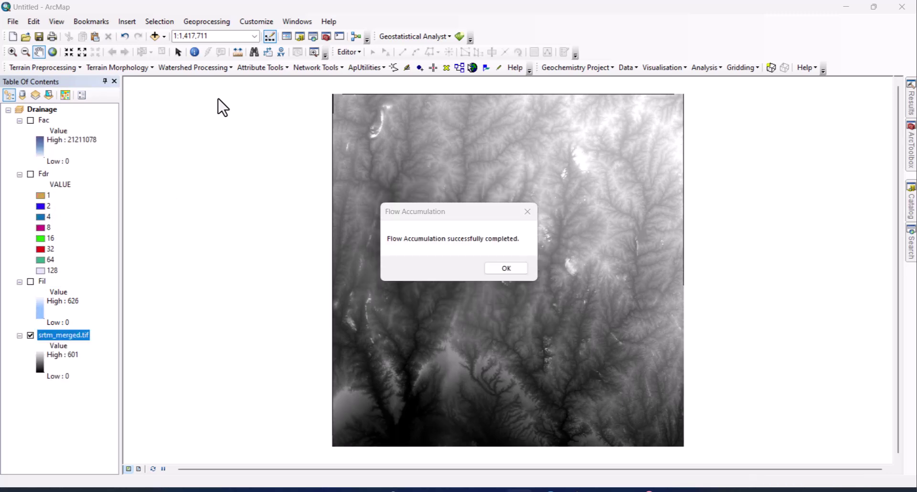
pyautogui.click(507, 268)
pyautogui.click(63, 71)
# - Run Stream Definition on Fac with a 1 sq km area threshold, creating Str
pyautogui.click(62, 178)
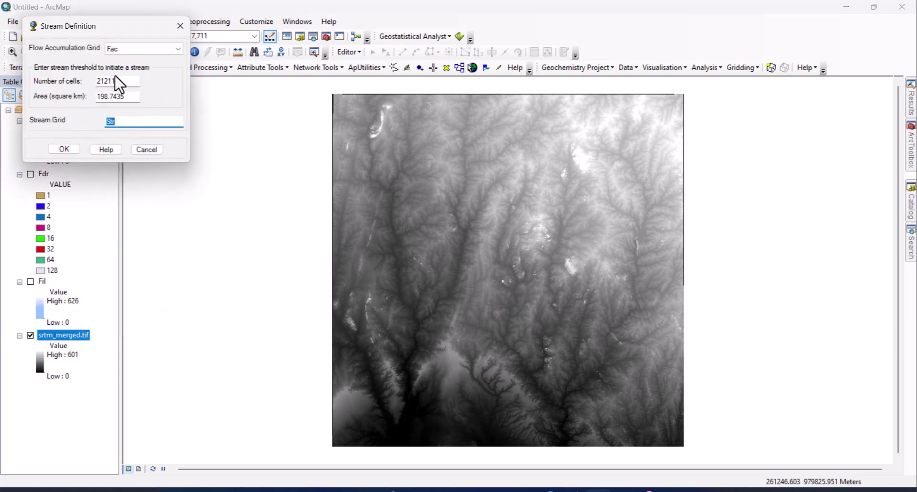
pyautogui.moveTo(128, 99); pyautogui.dragTo(90, 99)
pyautogui.write('1')
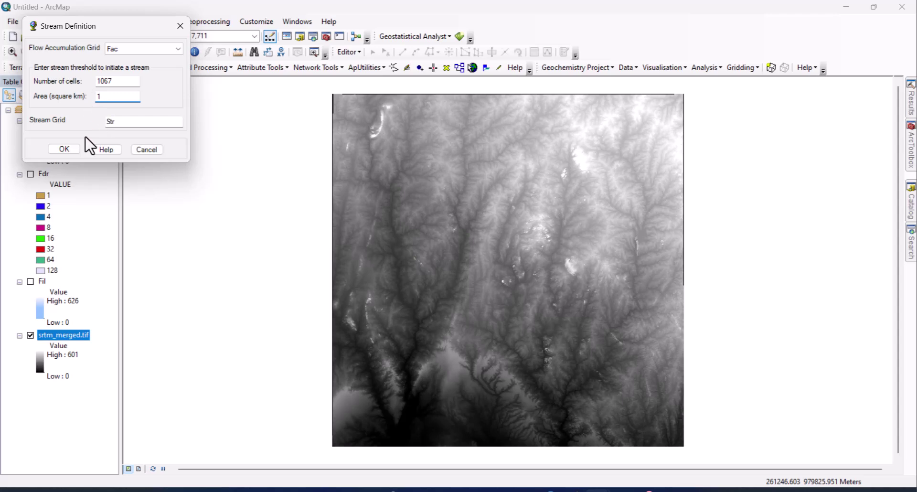
pyautogui.click(72, 152)
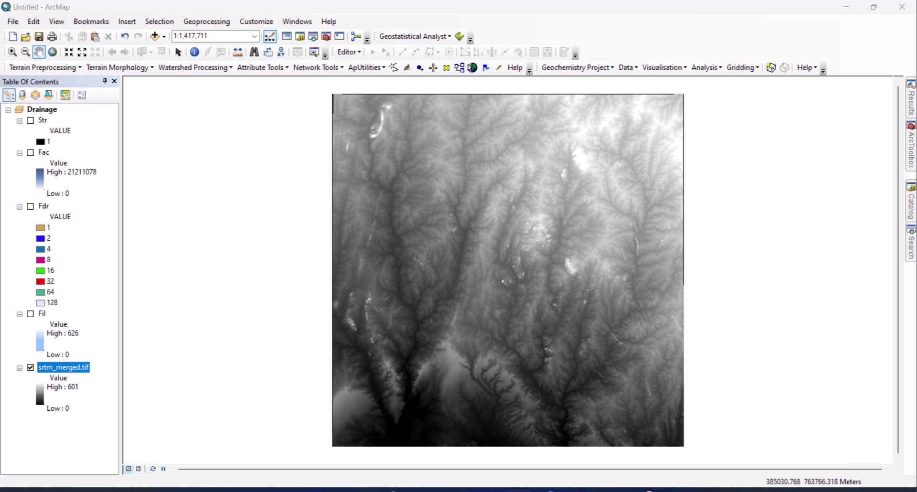
pyautogui.click(54, 68)
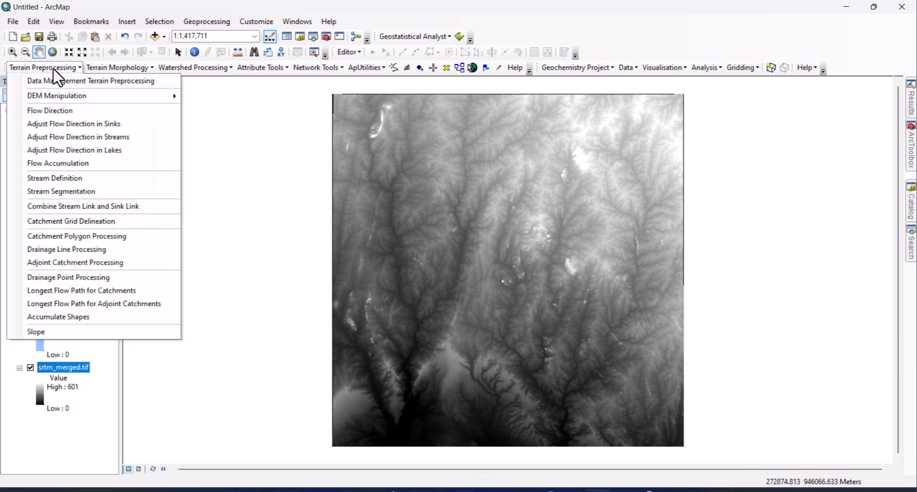
# - Run Stream Segmentation with Fdr and Str to create the StrLnk grid
pyautogui.click(74, 192)
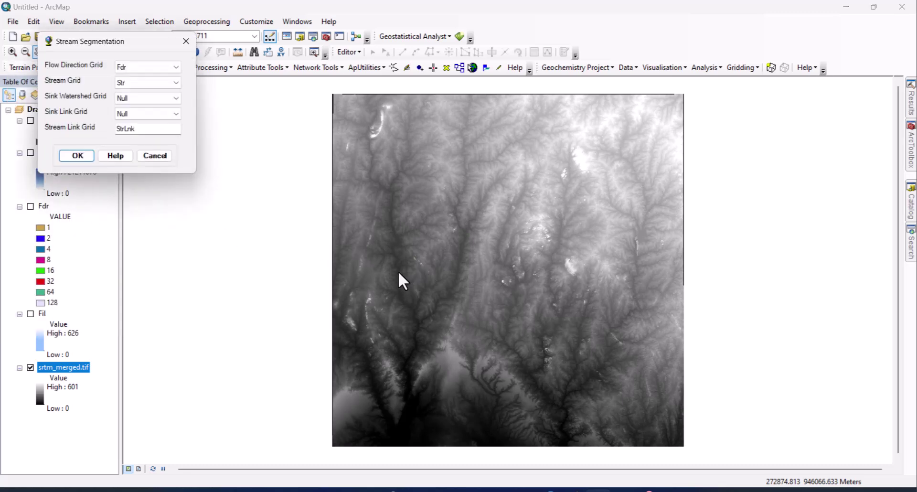
pyautogui.click(77, 156)
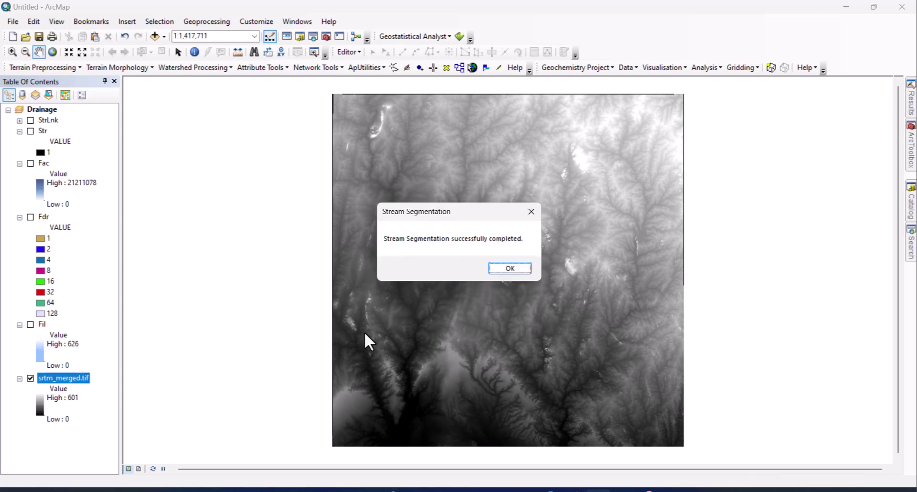
pyautogui.click(510, 267)
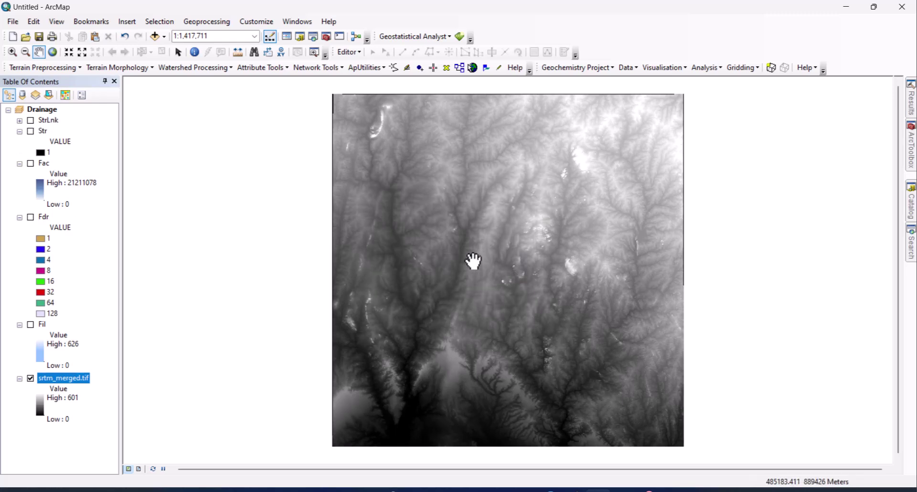
pyautogui.click(67, 67)
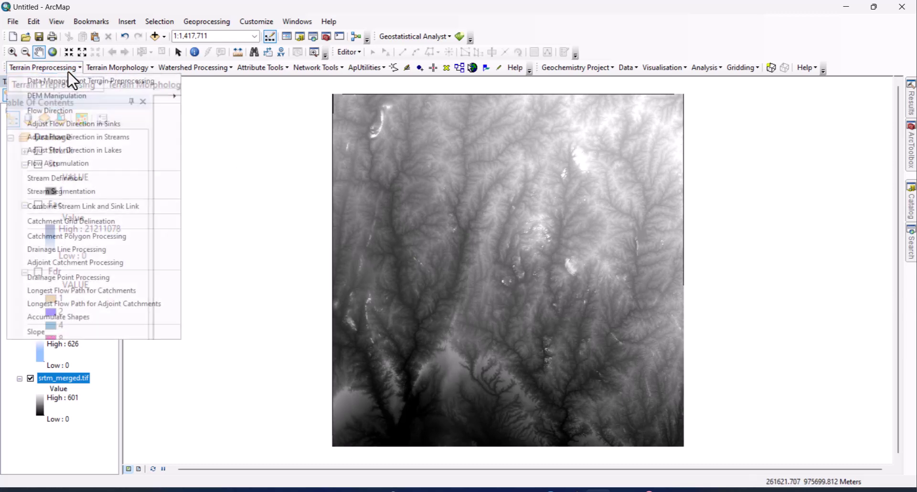
# - Launch Drainage Line Processing and accept the prompt to save the map document first
pyautogui.click(74, 249)
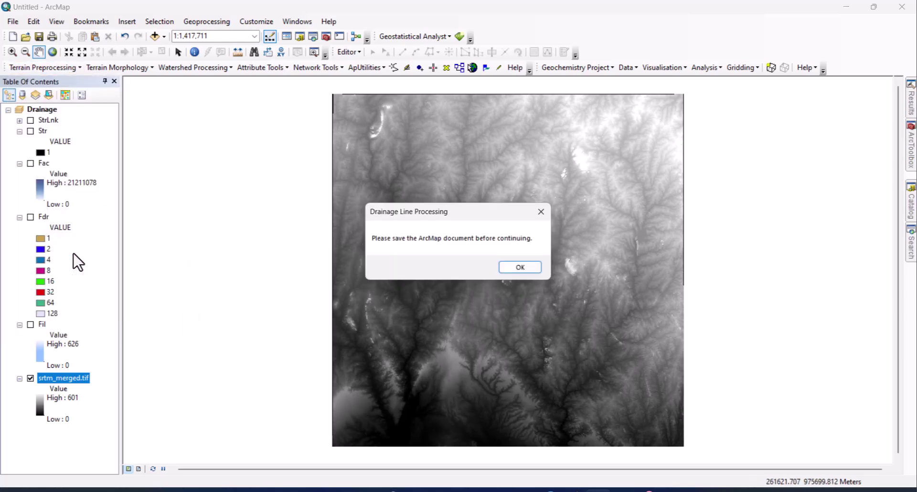
pyautogui.click(520, 268)
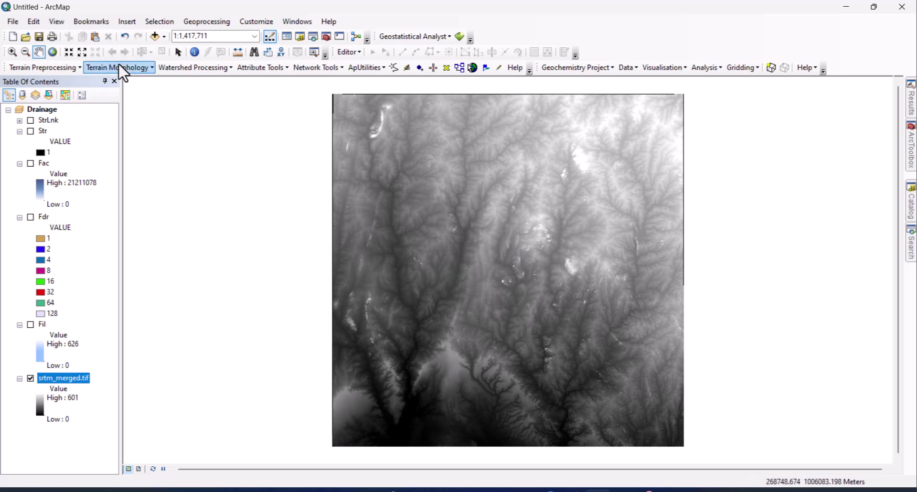
pyautogui.click(13, 22)
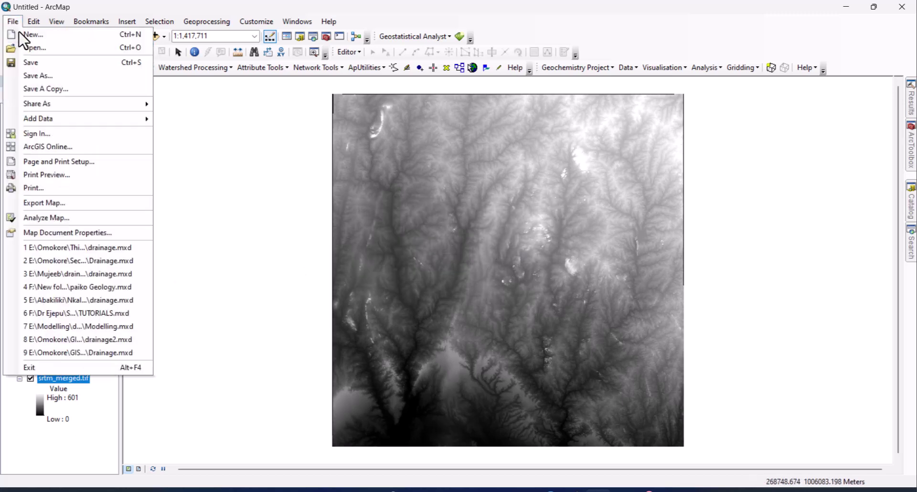
pyautogui.click(38, 80)
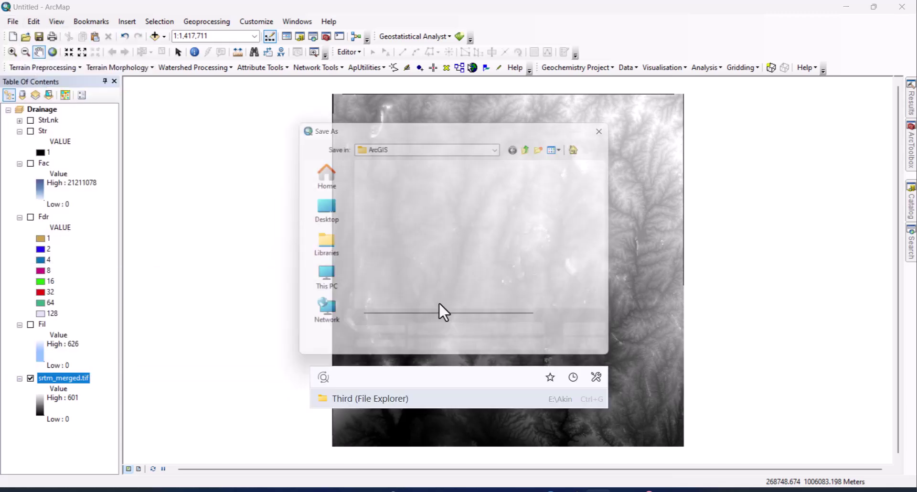
# - Save the map document as drainage.mxd in the Third\srtm folder
pyautogui.click(536, 146)
pyautogui.click(535, 146)
pyautogui.click(535, 146)
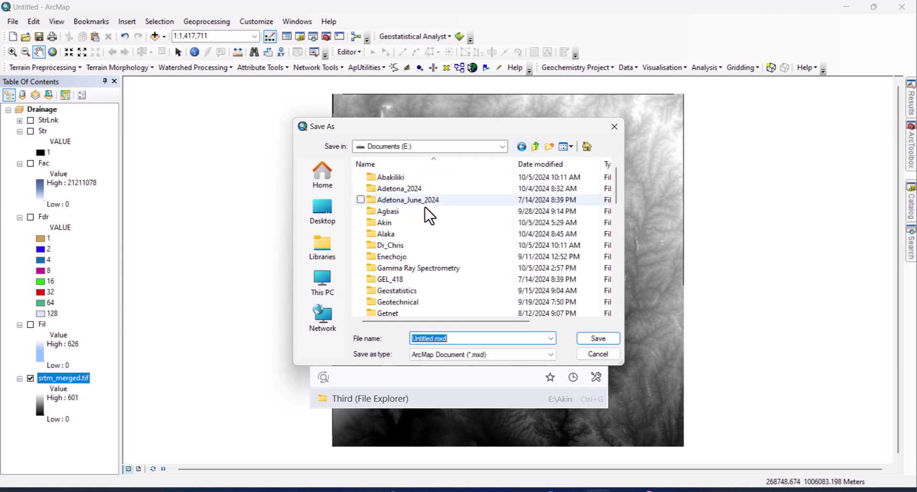
pyautogui.doubleClick(423, 222)
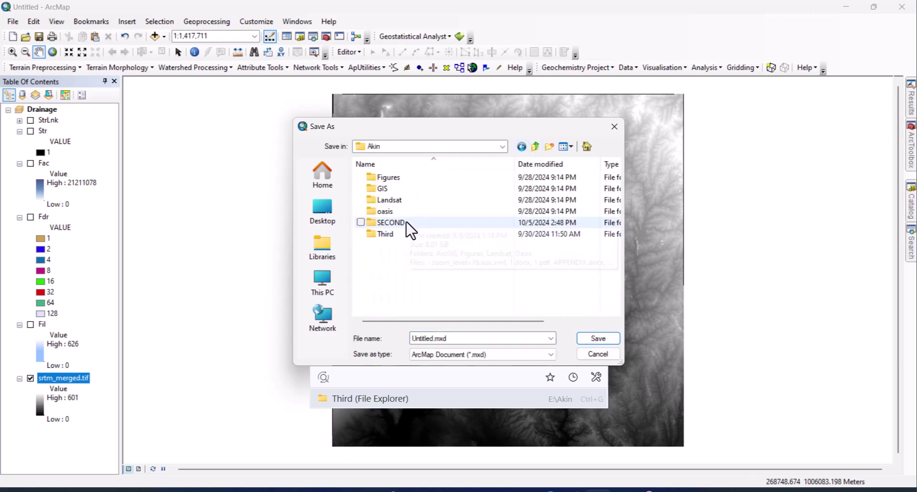
pyautogui.click(405, 234)
pyautogui.doubleClick(404, 236)
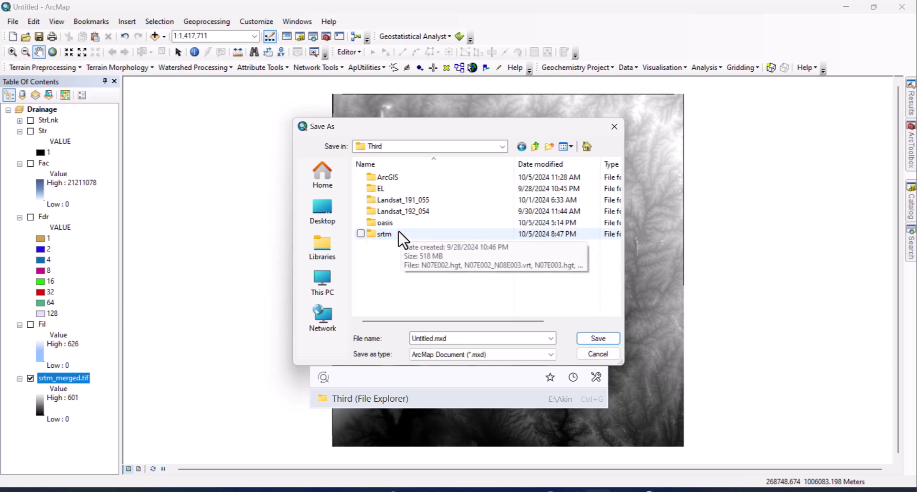
pyautogui.doubleClick(400, 235)
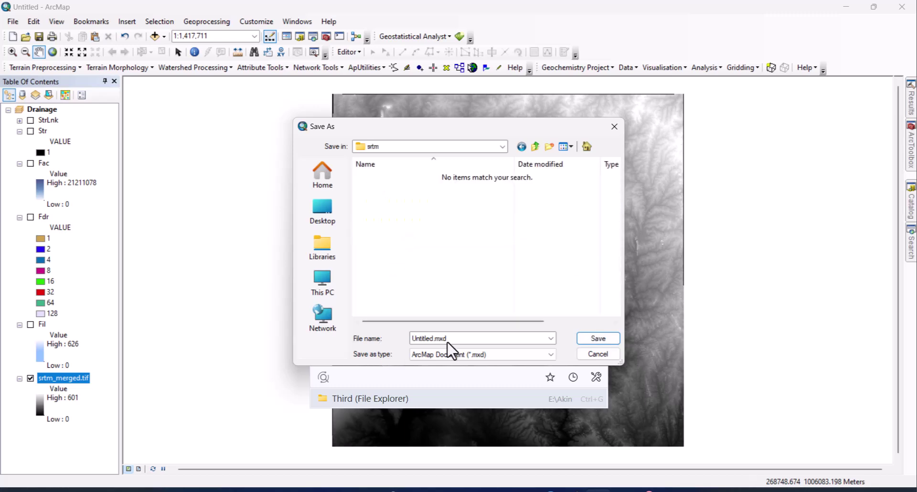
pyautogui.moveTo(454, 340); pyautogui.dragTo(403, 340)
pyautogui.write('drainage')
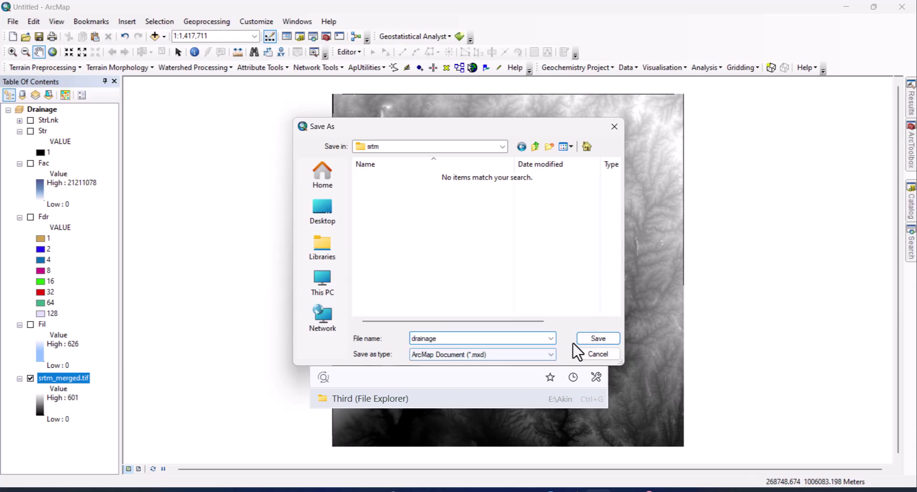
pyautogui.click(594, 338)
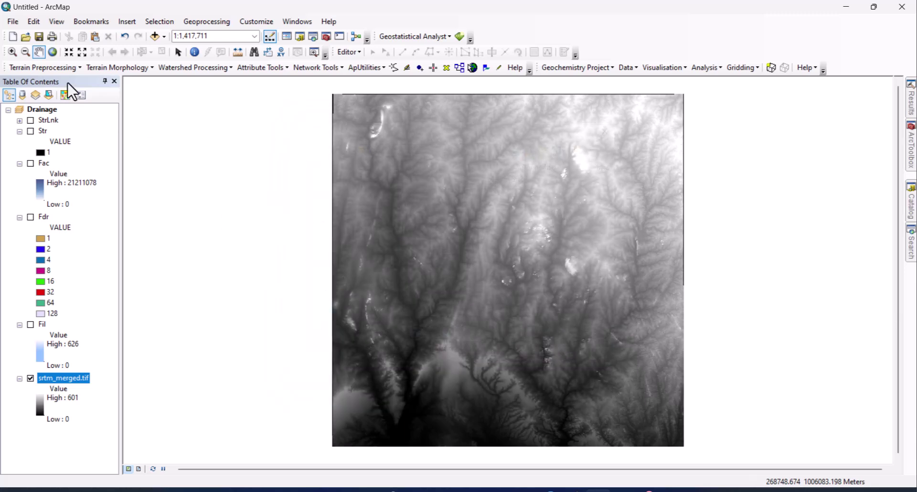
# - Run Drainage Line Processing on StrLnk and Fdr to create DrainageLine, then select that layer
pyautogui.click(59, 67)
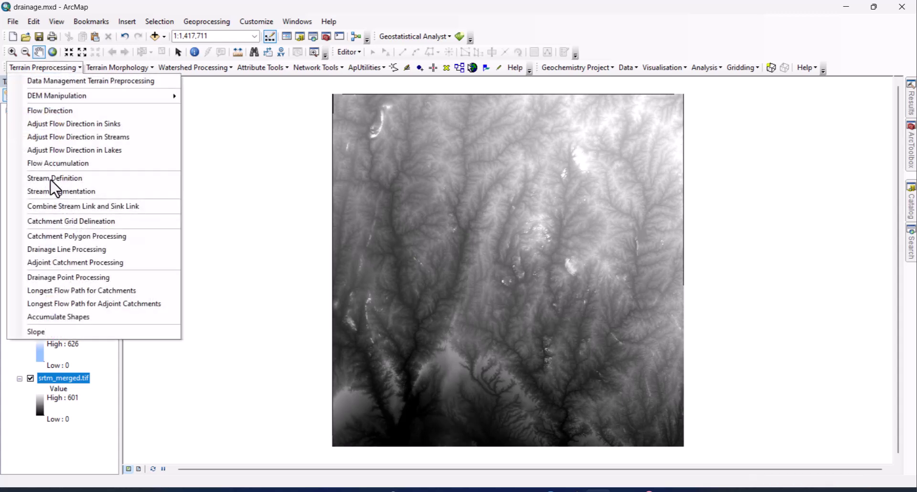
pyautogui.click(67, 250)
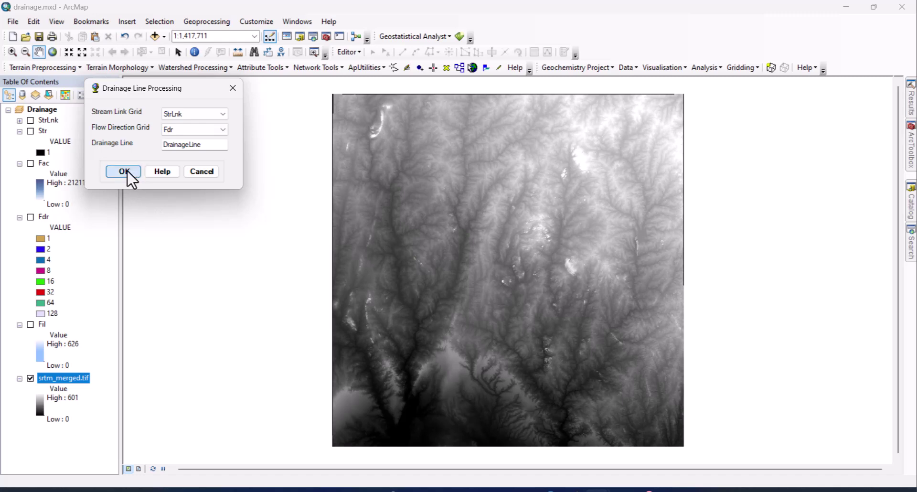
pyautogui.click(127, 172)
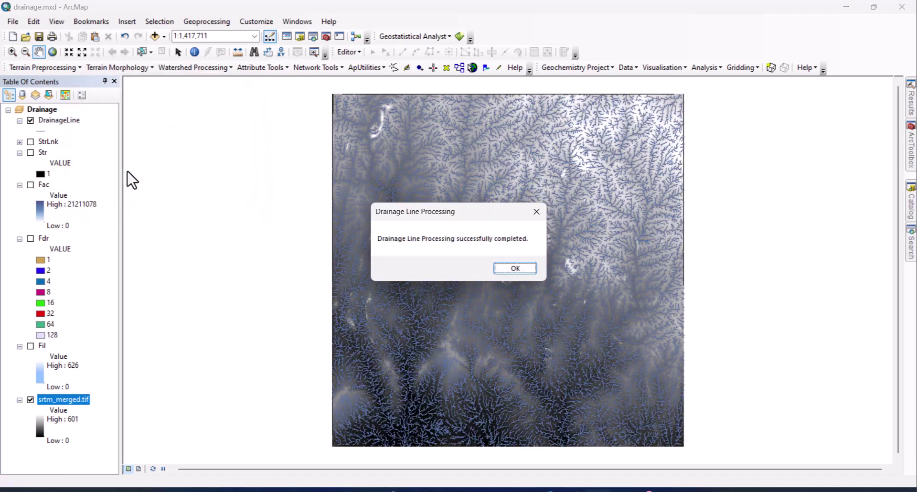
pyautogui.click(508, 267)
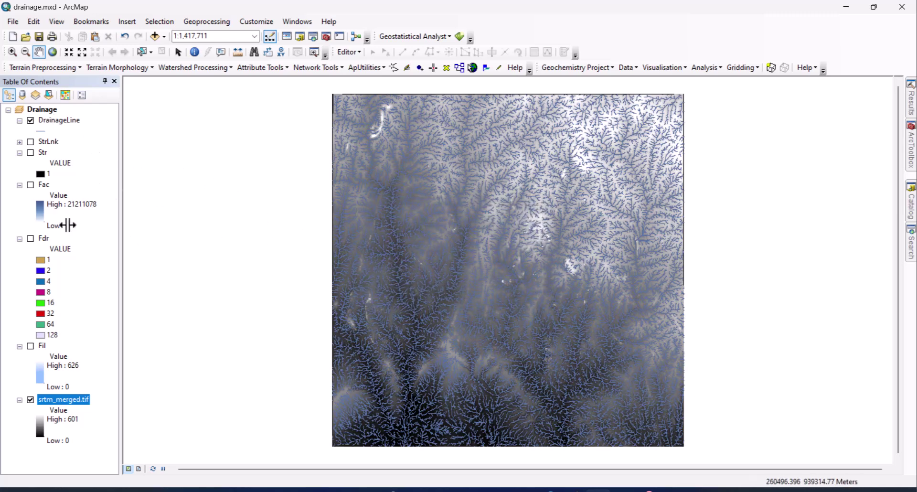
pyautogui.click(56, 120)
# - Export the DrainageLine layer's data, choosing E:\Akin\Third\srtm as the output folder
pyautogui.rightClick(55, 121)
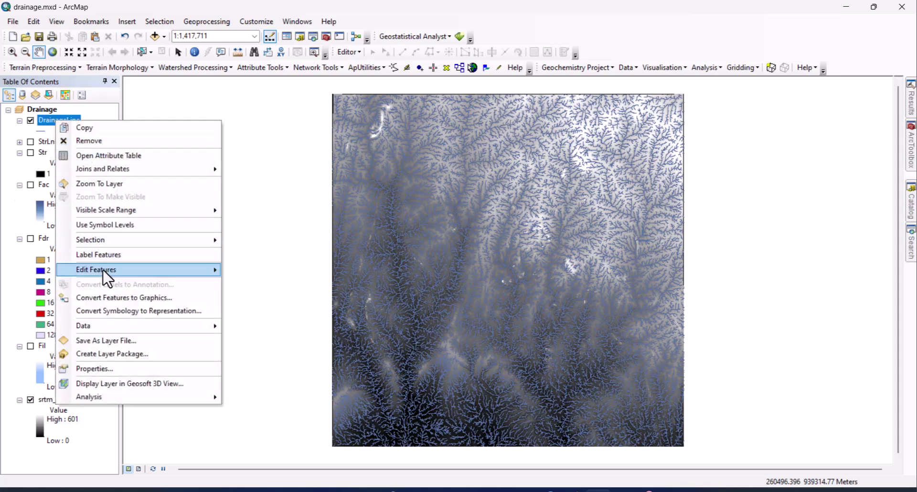
pyautogui.moveTo(103, 329)
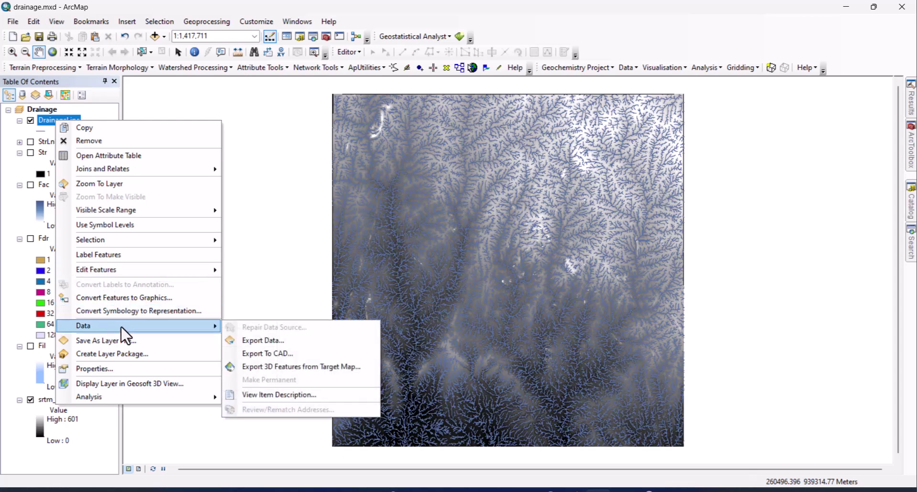
pyautogui.click(280, 341)
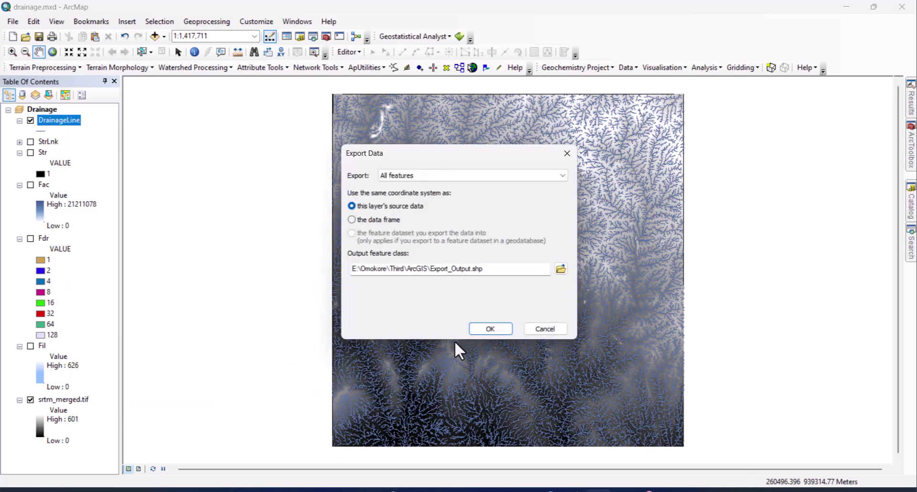
pyautogui.click(565, 271)
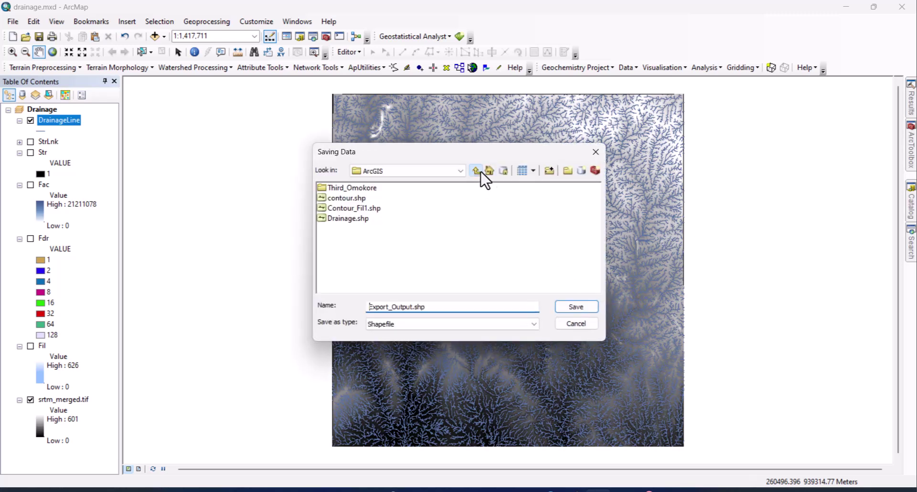
pyautogui.click(480, 172)
pyautogui.click(480, 172)
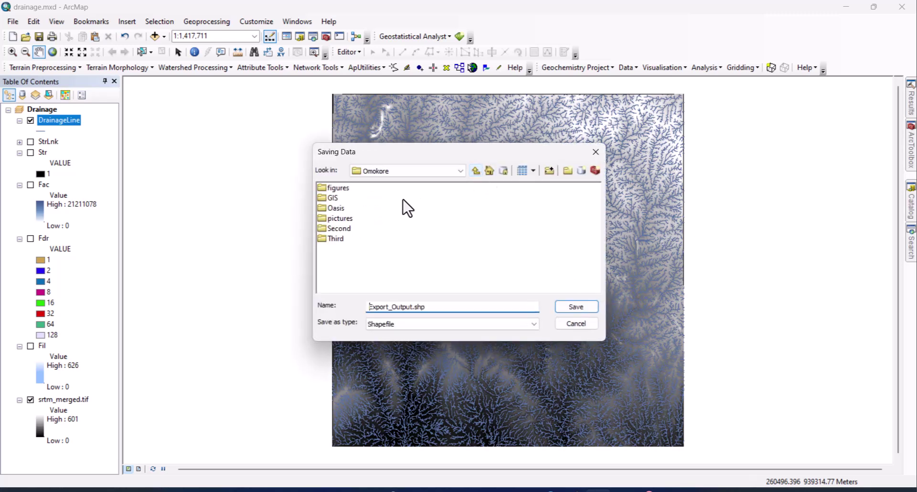
pyautogui.click(477, 172)
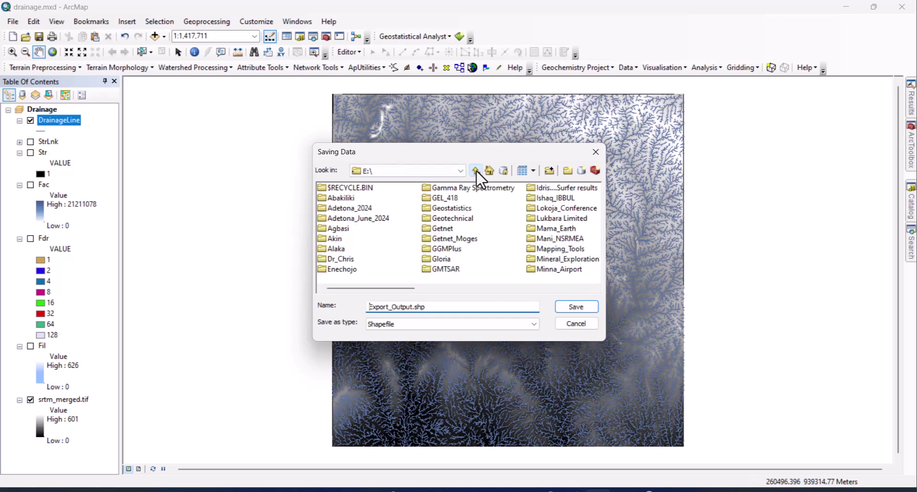
pyautogui.doubleClick(340, 239)
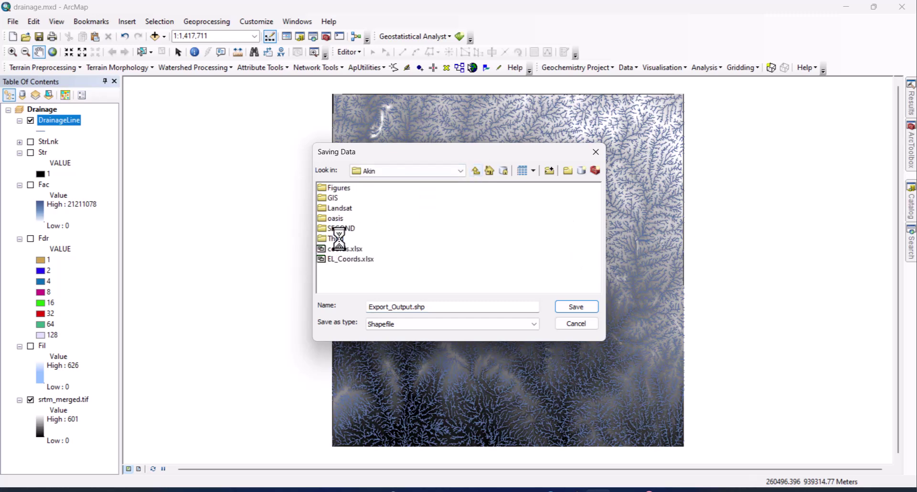
pyautogui.doubleClick(342, 239)
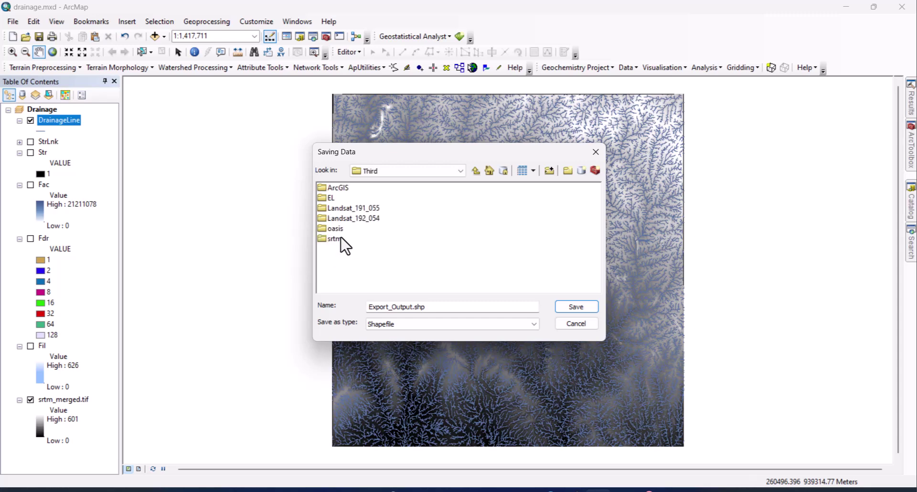
pyautogui.doubleClick(342, 239)
# - Name the output Drainagelines.shp, export it, and decline adding it to the map
pyautogui.moveTo(440, 306); pyautogui.dragTo(362, 298)
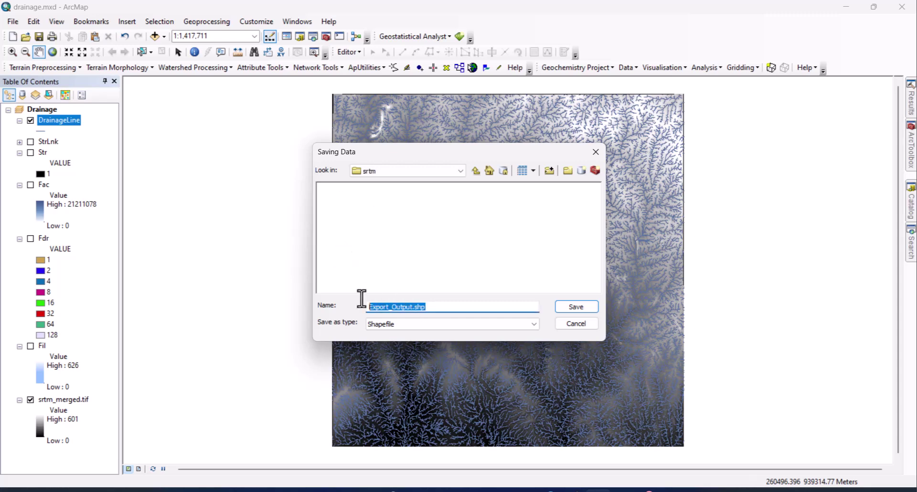
pyautogui.write('Drainagelines')
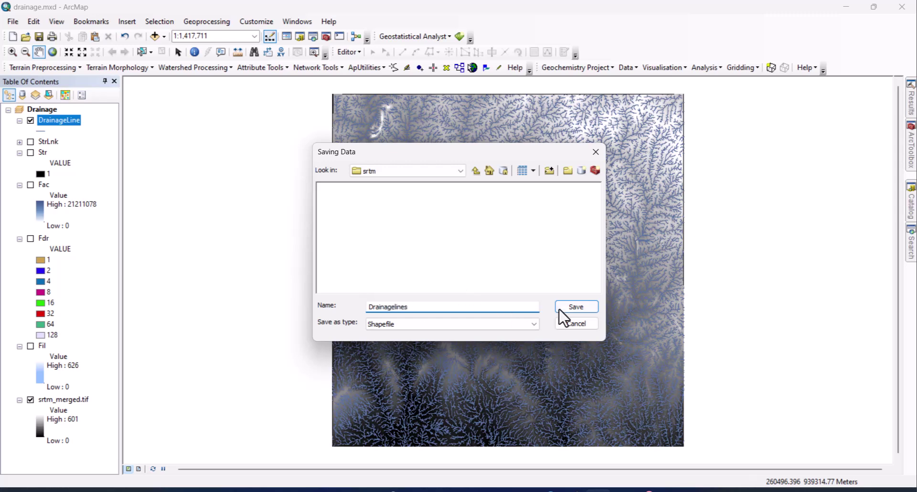
pyautogui.click(564, 309)
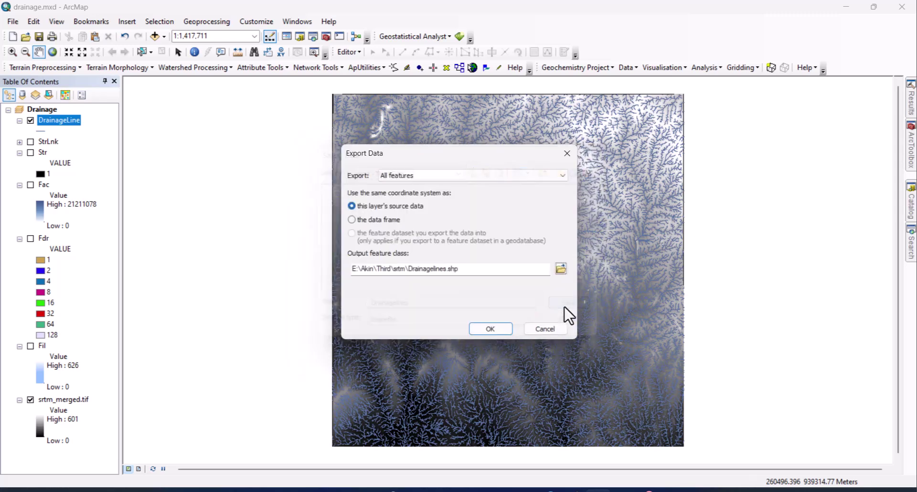
pyautogui.click(492, 328)
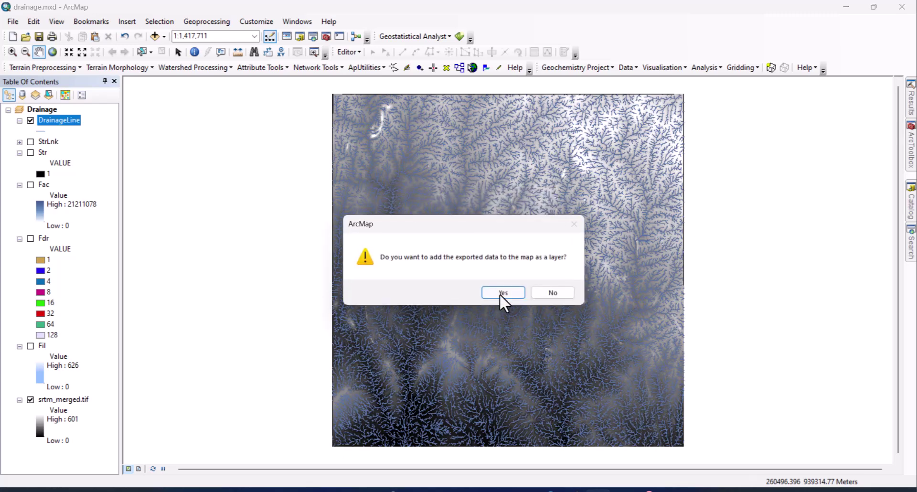
pyautogui.click(552, 294)
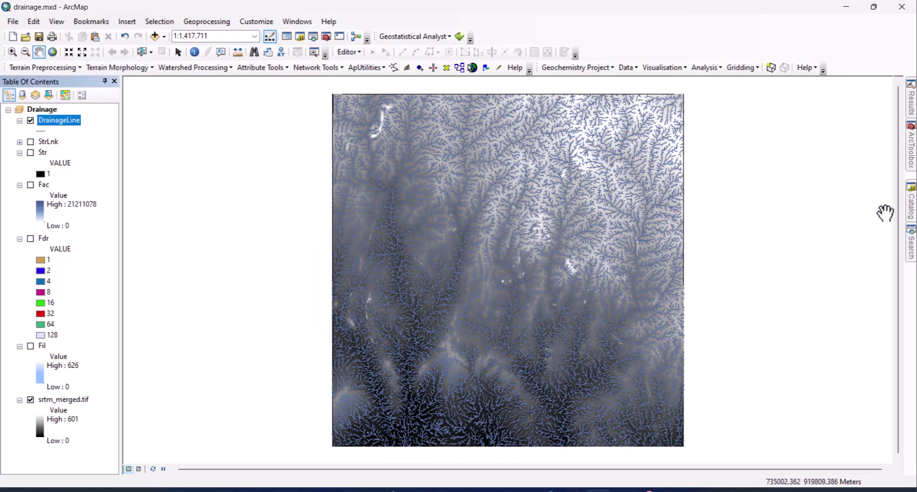
# - Search the tools for 'contour' and open the Contour (Spatial Analyst) tool
pyautogui.moveTo(903, 245)
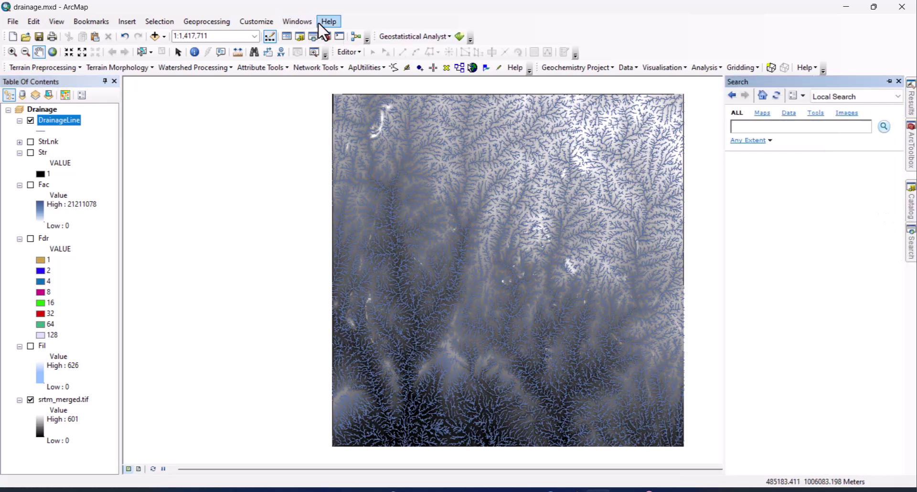
pyautogui.click(296, 21)
pyautogui.click(313, 101)
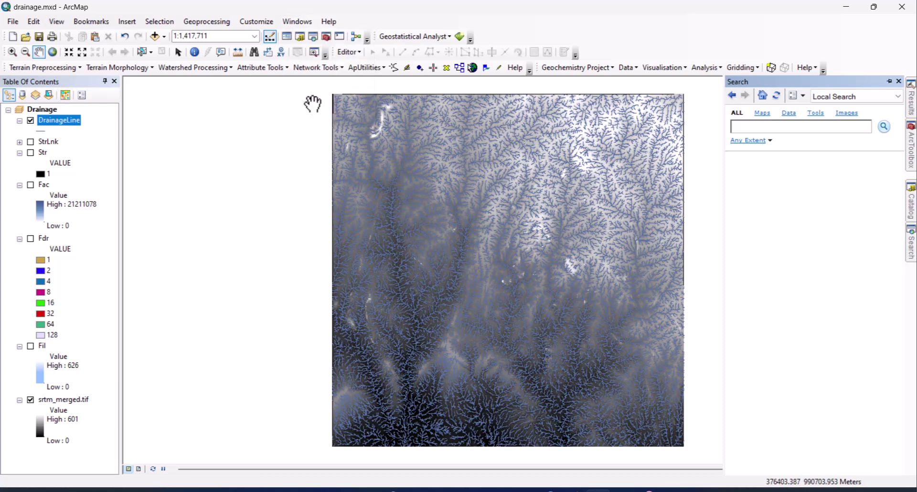
pyautogui.click(781, 127)
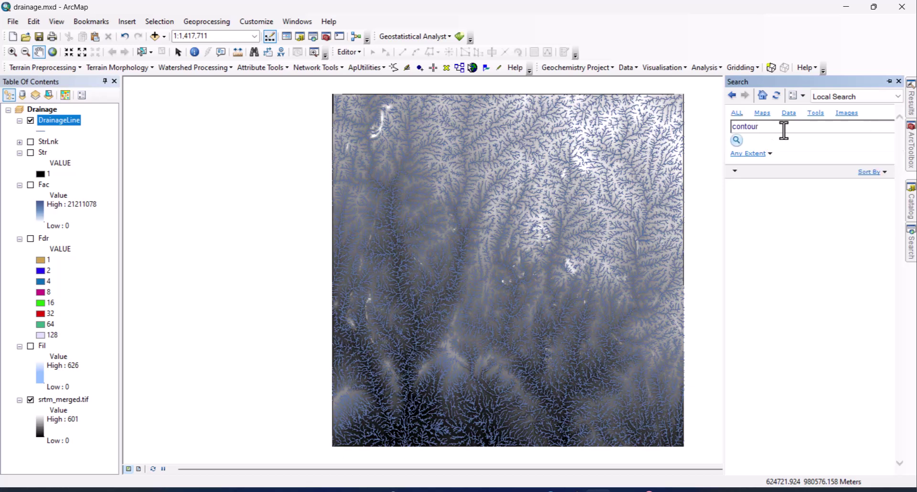
pyautogui.write('contour')
pyautogui.press('Return')
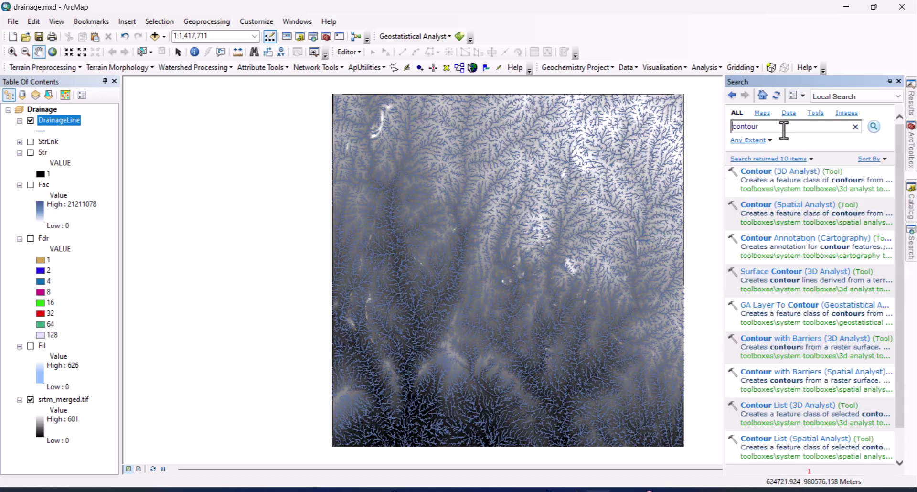
pyautogui.click(761, 206)
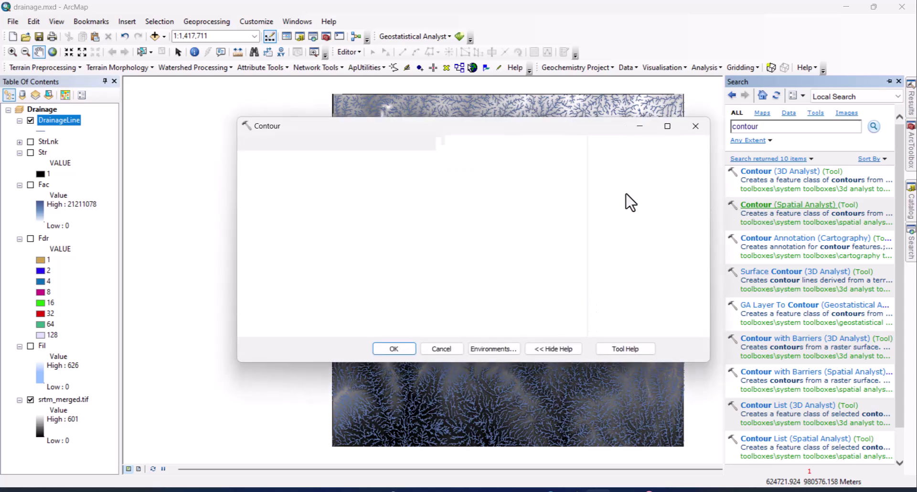
# - Generate 20-interval contours from the filled DEM Fil into Contour_Fil1.shp
pyautogui.click(543, 159)
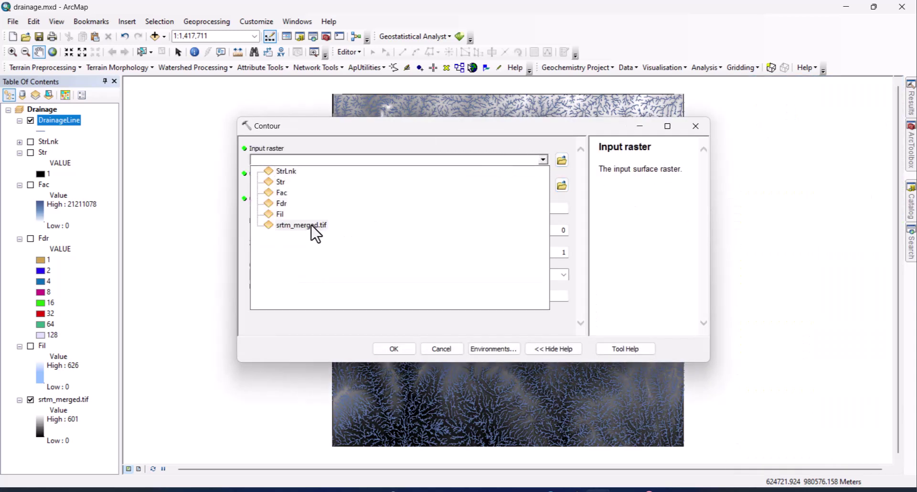
pyautogui.click(281, 214)
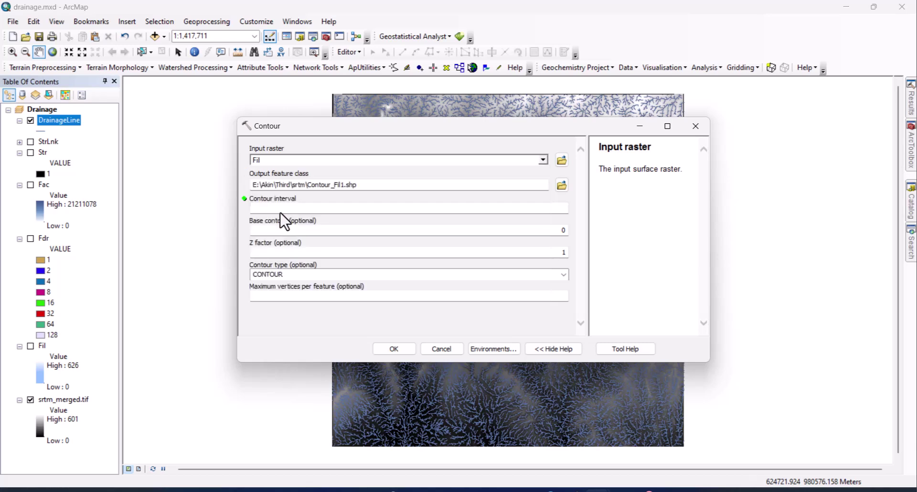
pyautogui.click(411, 208)
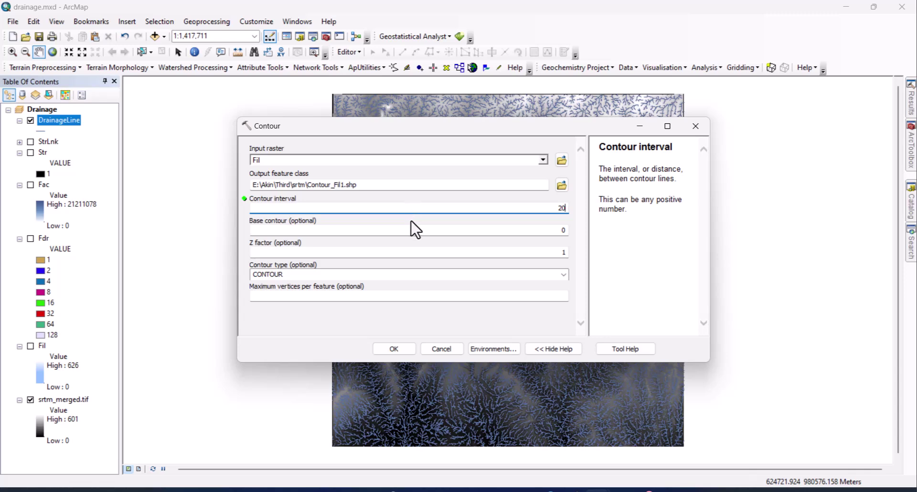
pyautogui.click(585, 333)
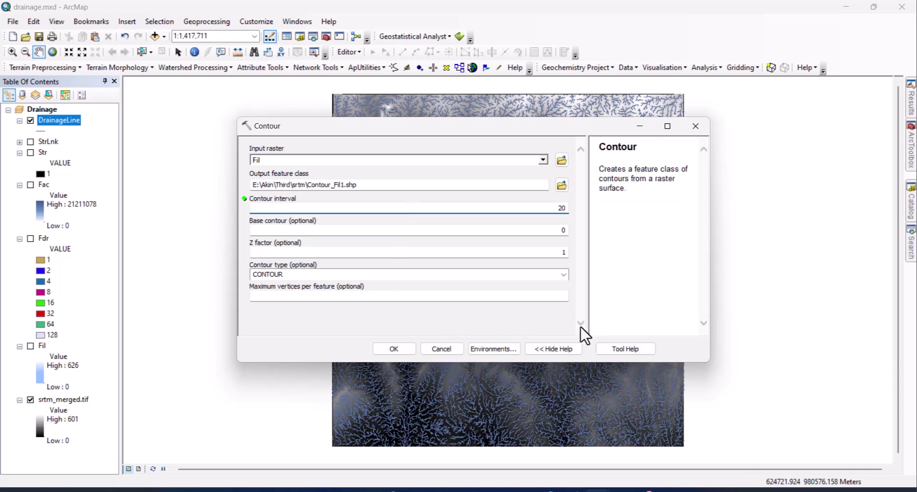
pyautogui.click(392, 348)
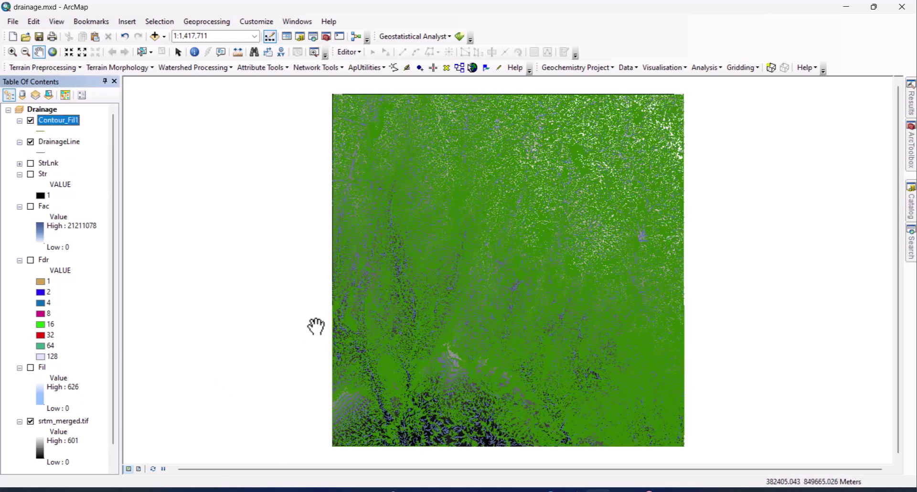
pyautogui.rightClick(67, 123)
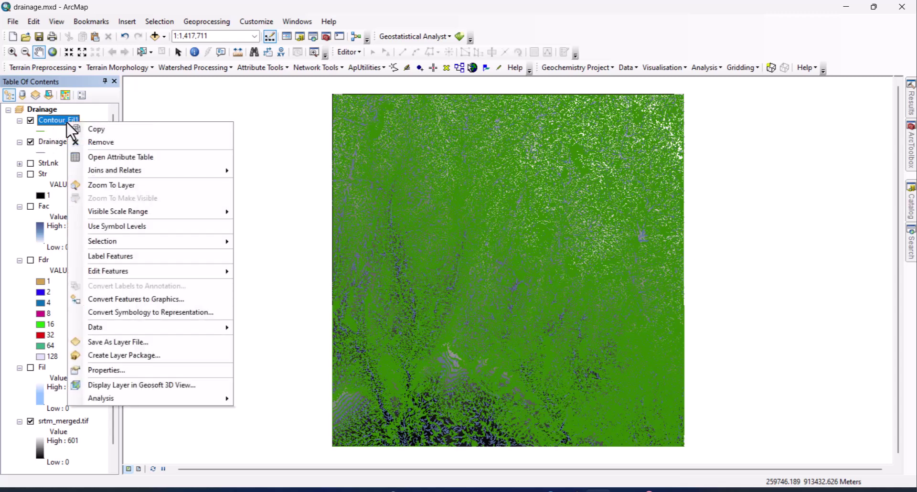
pyautogui.click(134, 370)
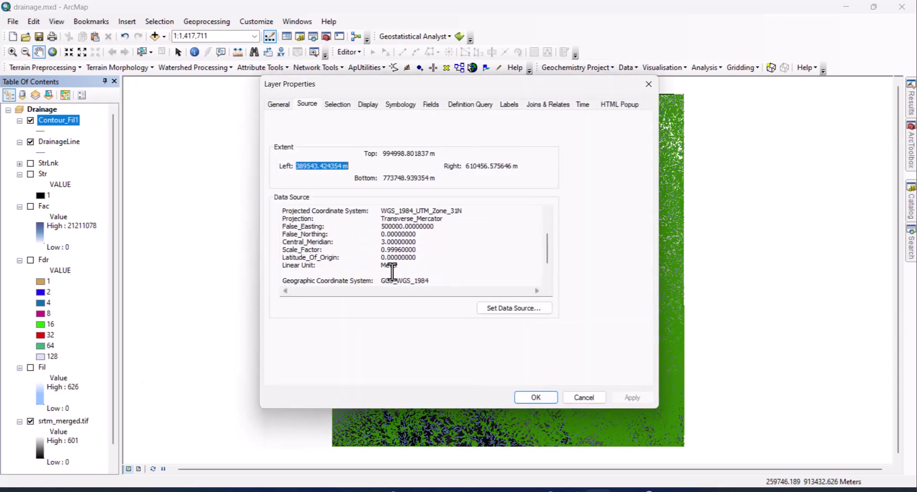
pyautogui.scroll(-2, 392, 272)
pyautogui.scroll(4, 391, 273)
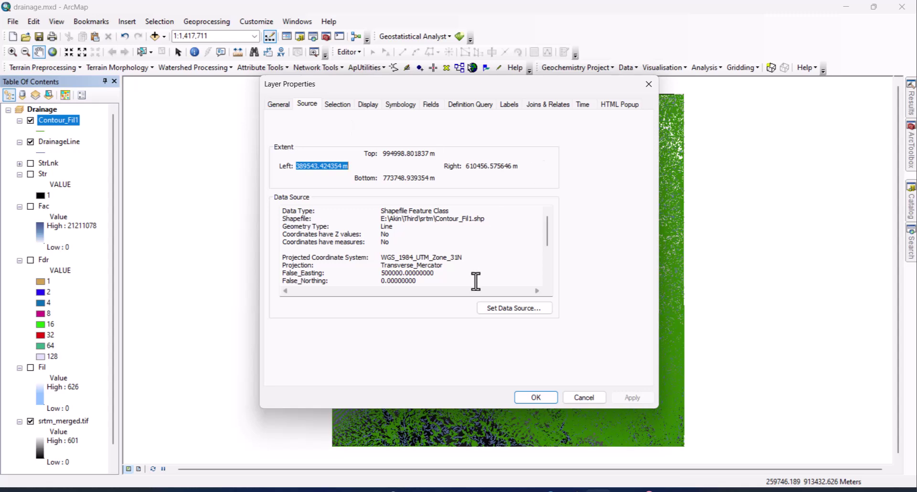
pyautogui.scroll(-3, 472, 272)
pyautogui.scroll(4, 469, 245)
pyautogui.click(536, 398)
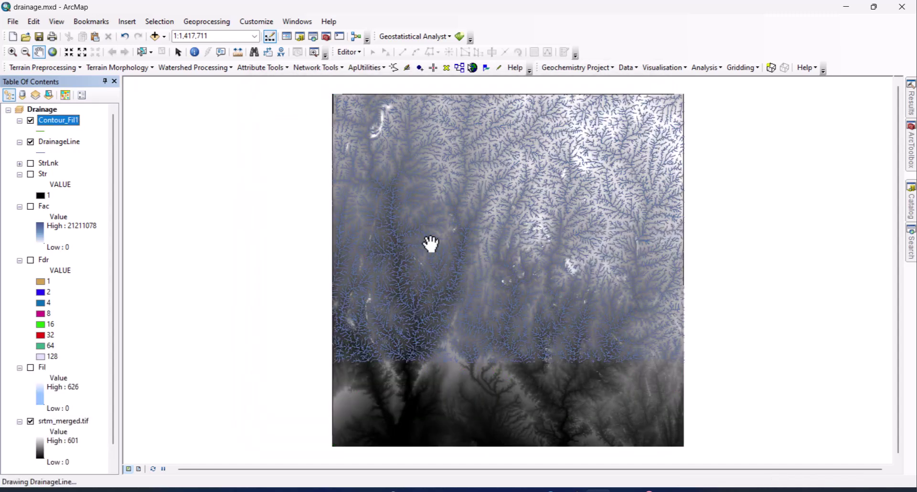